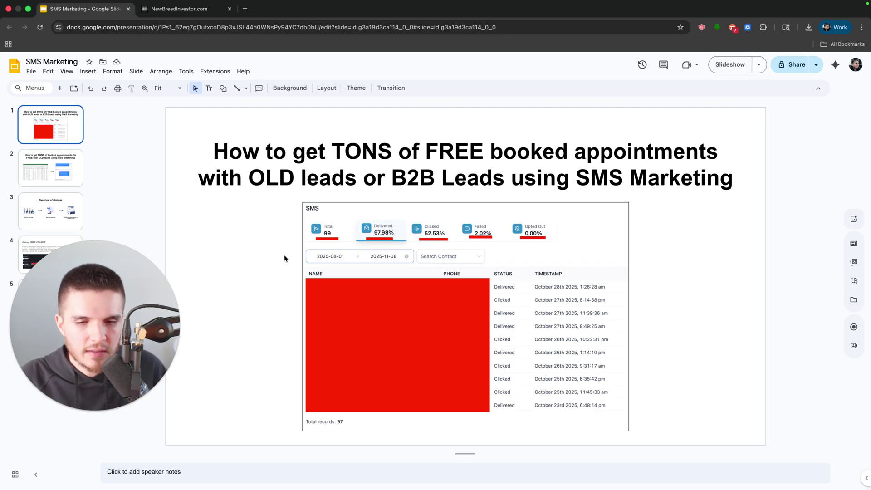
Check the slide's SMS dashboard, then zoom and pan over the full SMS Reactivation + Bot workflow
drag(284, 255, 635, 422)
click(634, 422)
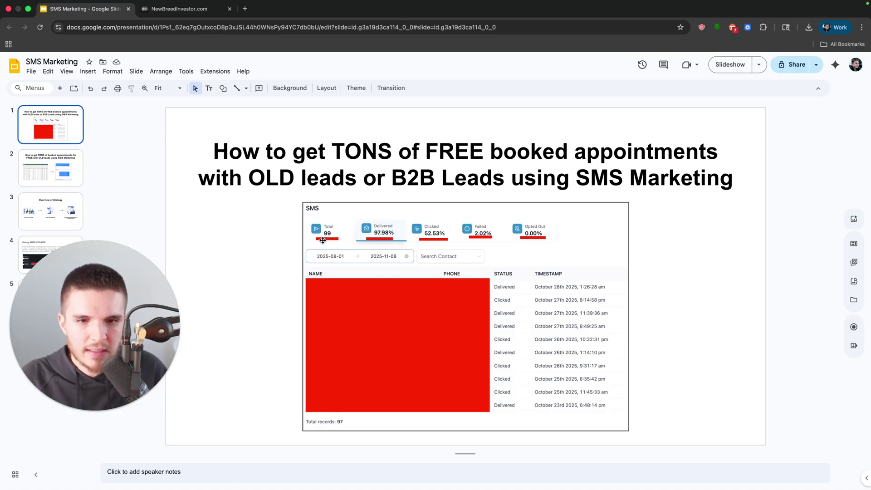
click(164, 9)
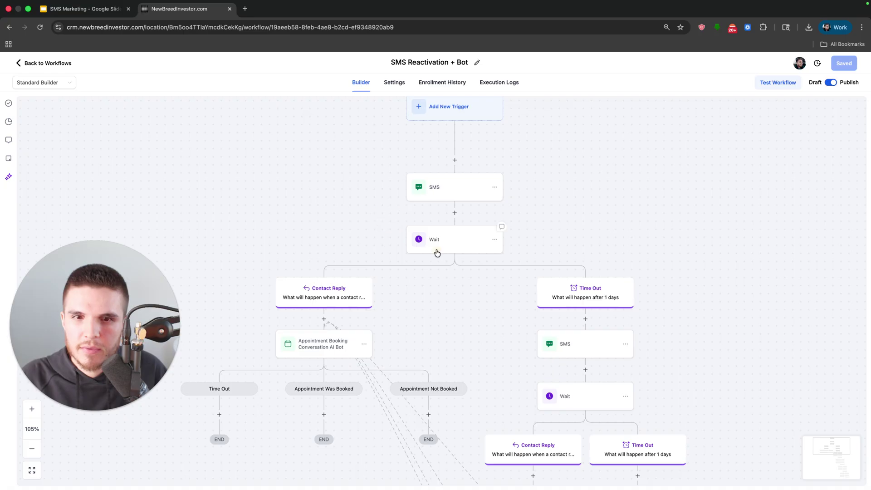
scroll(390, 286, down, 5)
scroll(389, 286, down, 3)
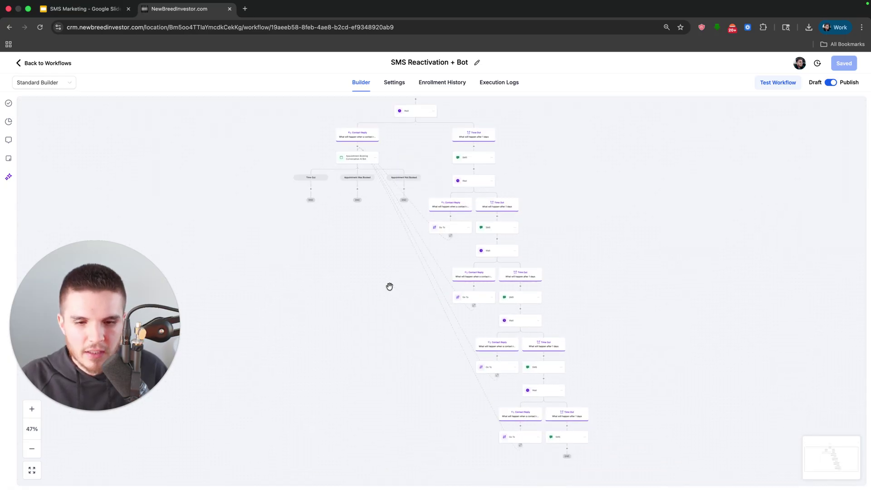
scroll(389, 287, up, 5)
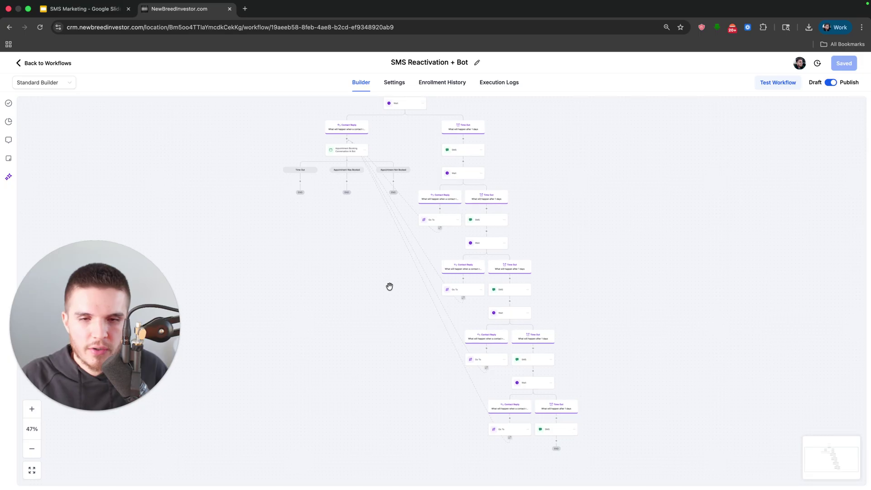
scroll(390, 286, up, 1)
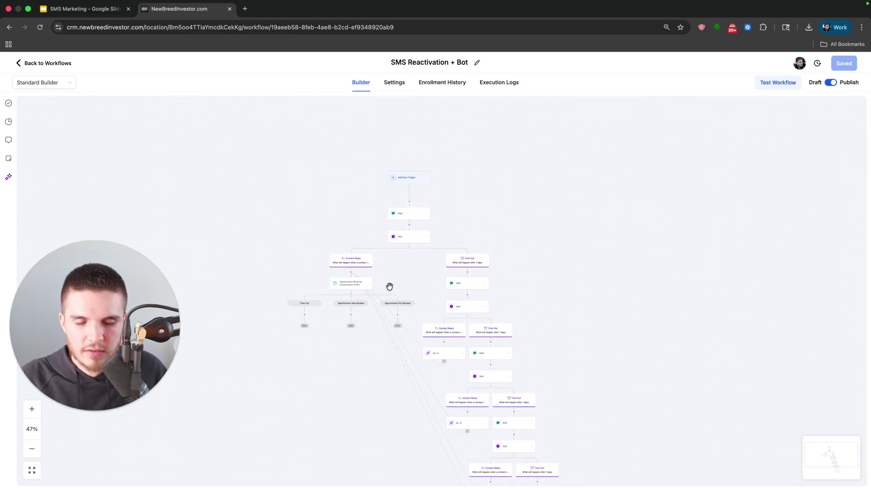
scroll(390, 287, up, 1)
click(85, 9)
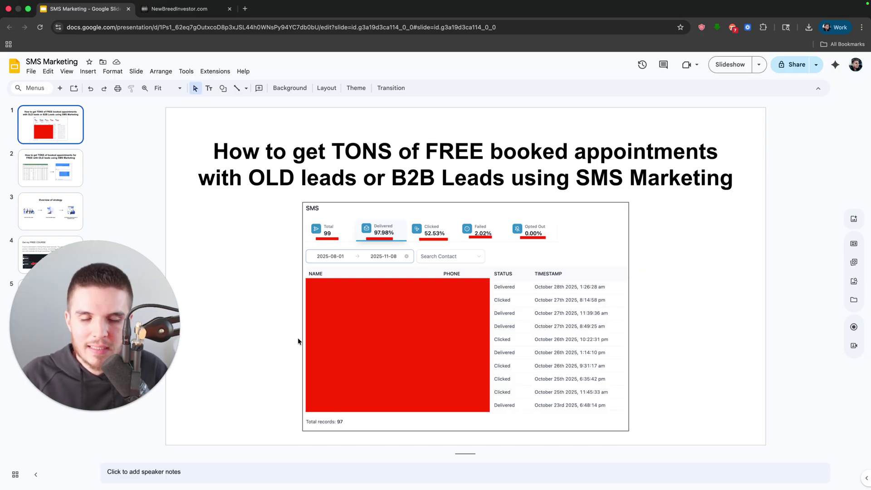
click(58, 166)
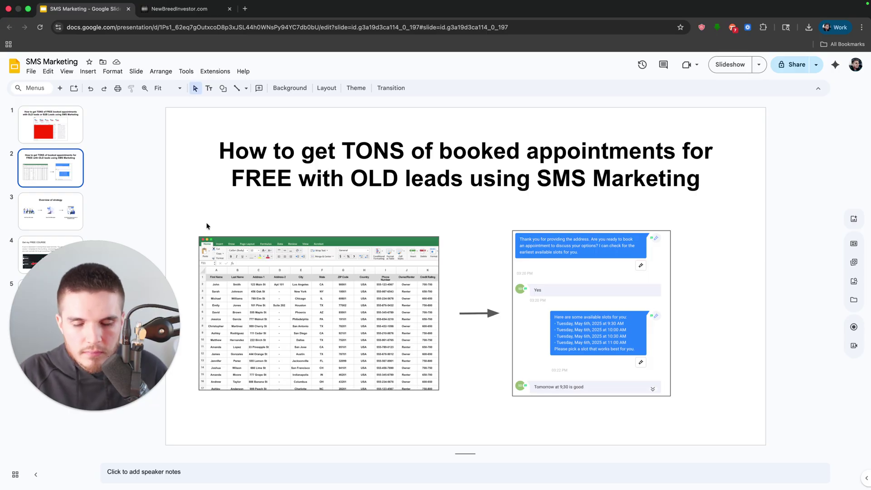
drag(200, 218, 438, 412)
click(451, 418)
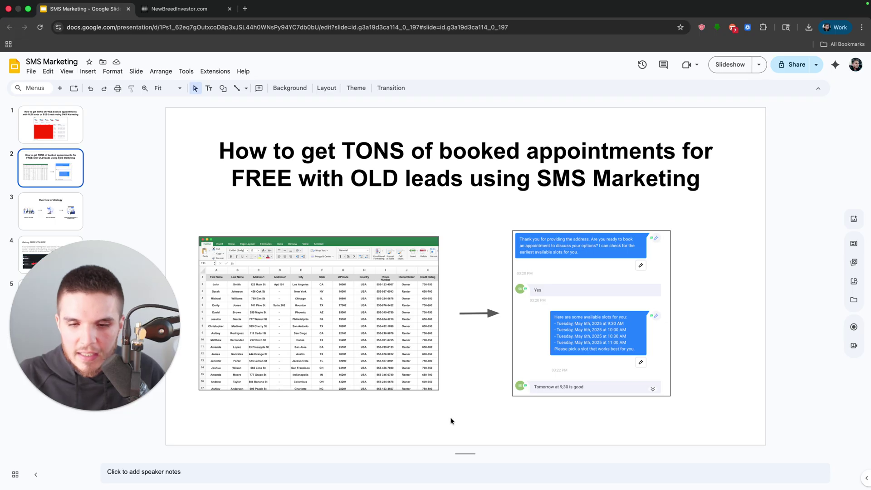
click(61, 140)
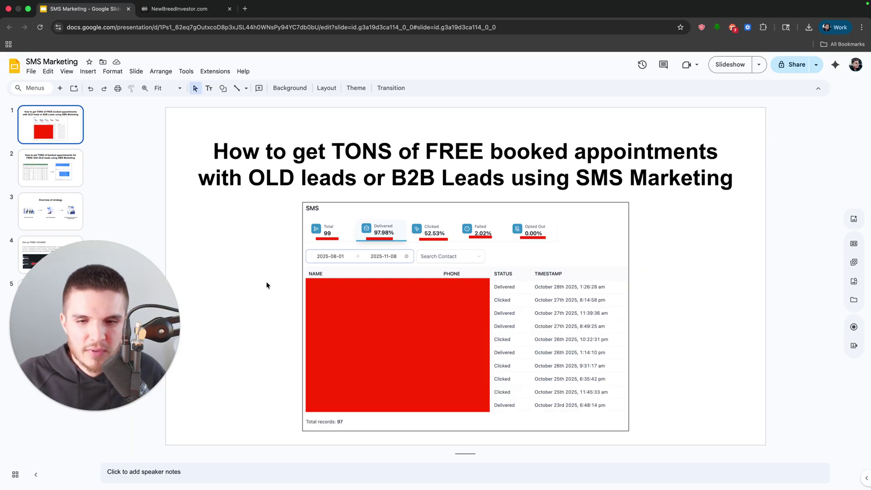
click(58, 166)
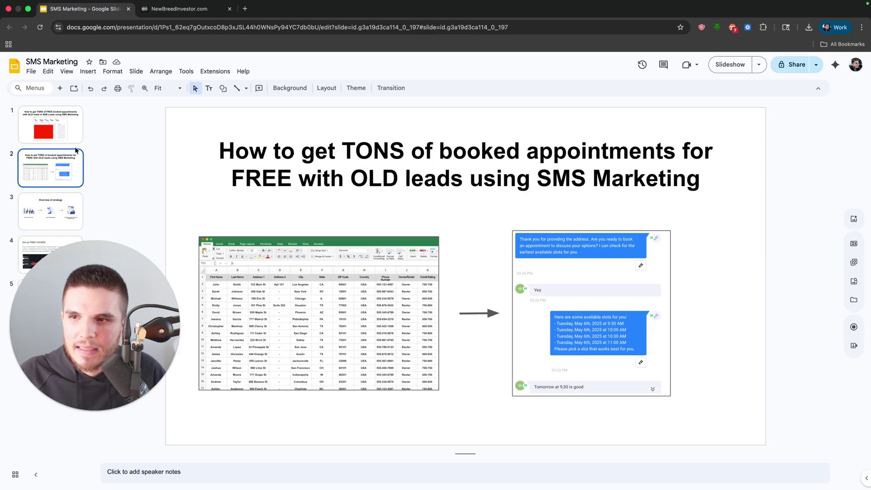
click(65, 131)
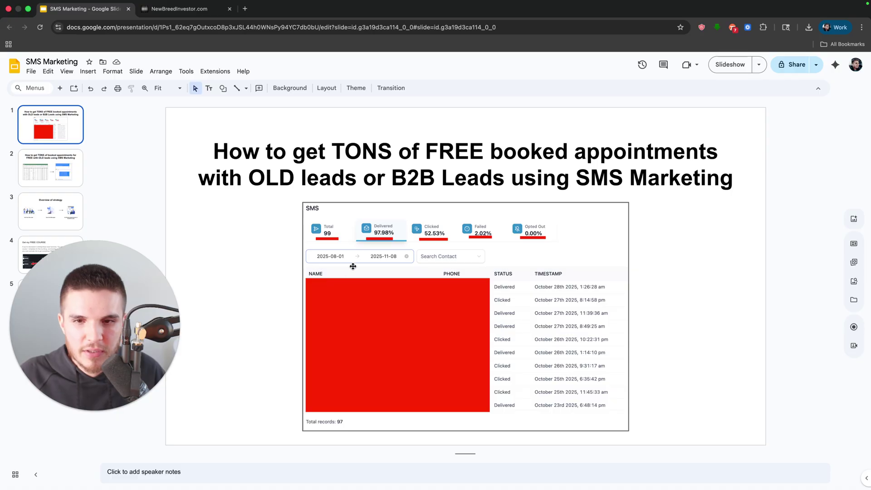
click(70, 175)
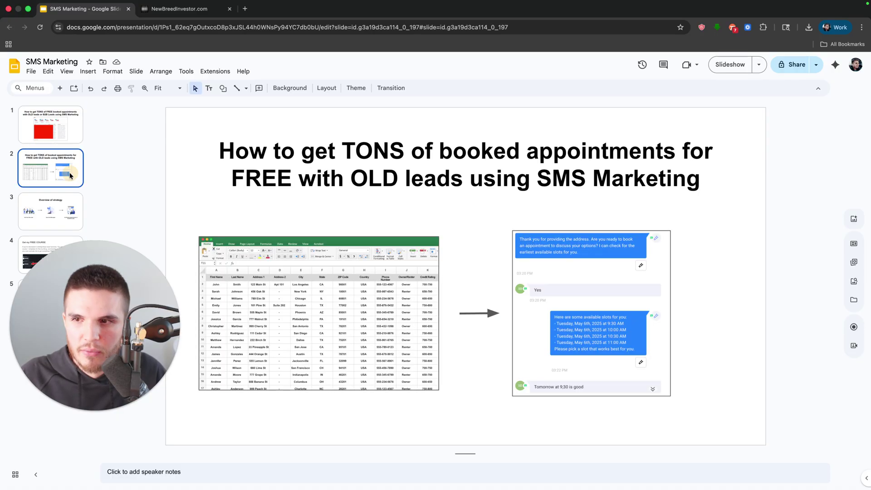
drag(199, 219, 439, 407)
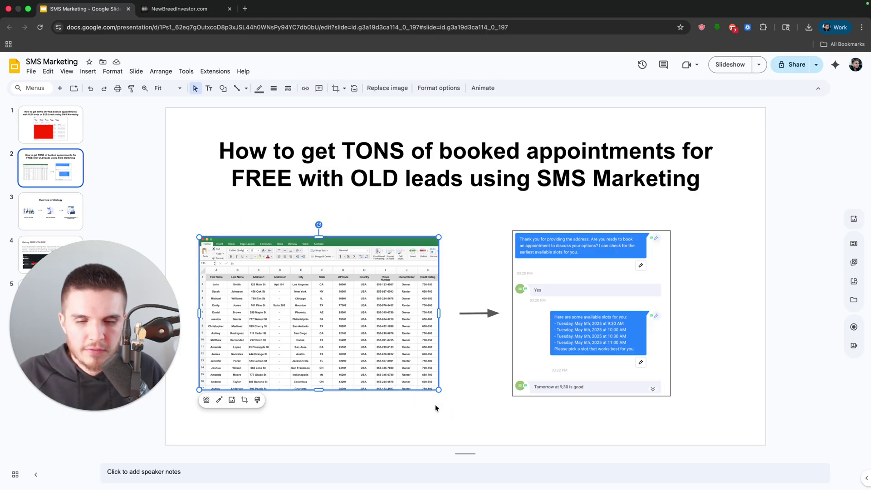
click(436, 408)
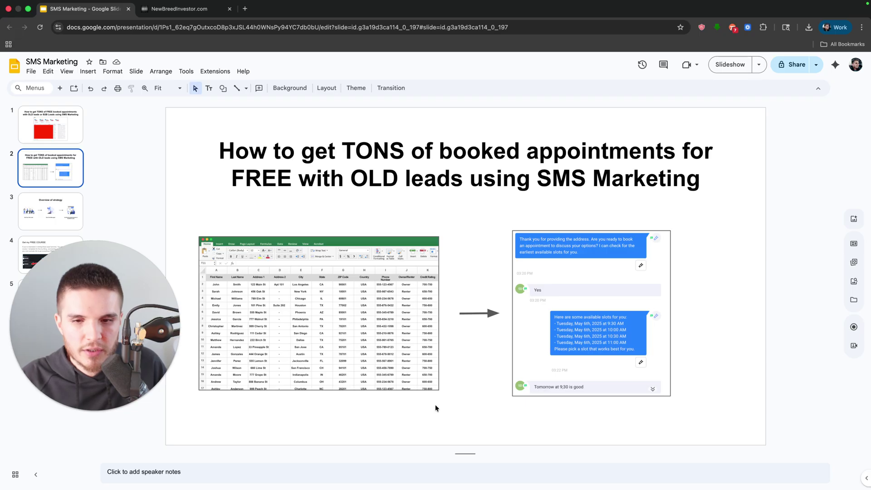
drag(512, 219, 661, 414)
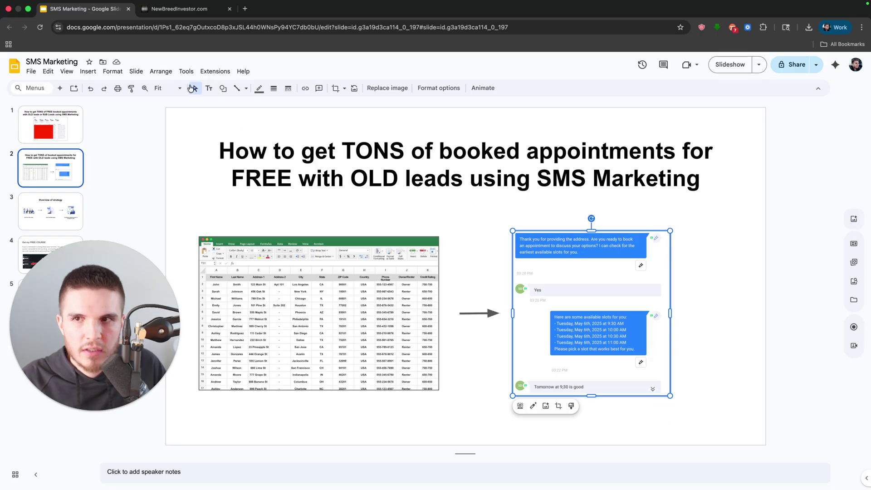
click(180, 9)
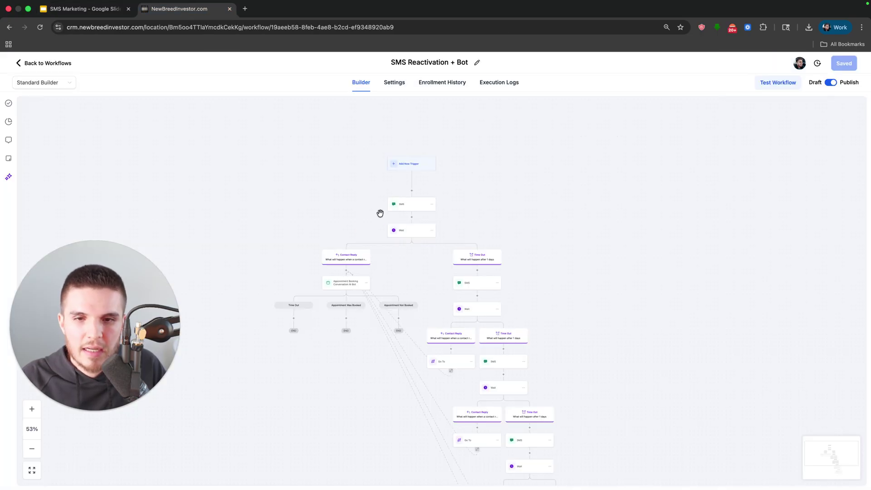
scroll(297, 151, up, 5)
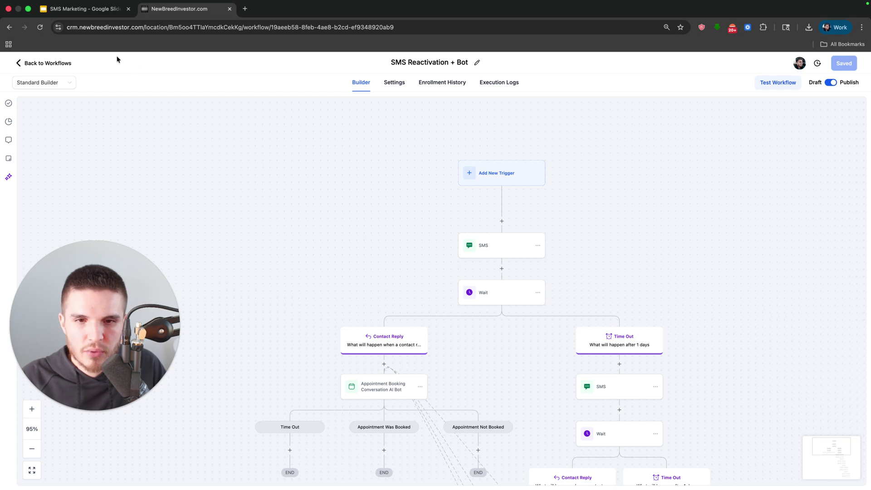
click(93, 9)
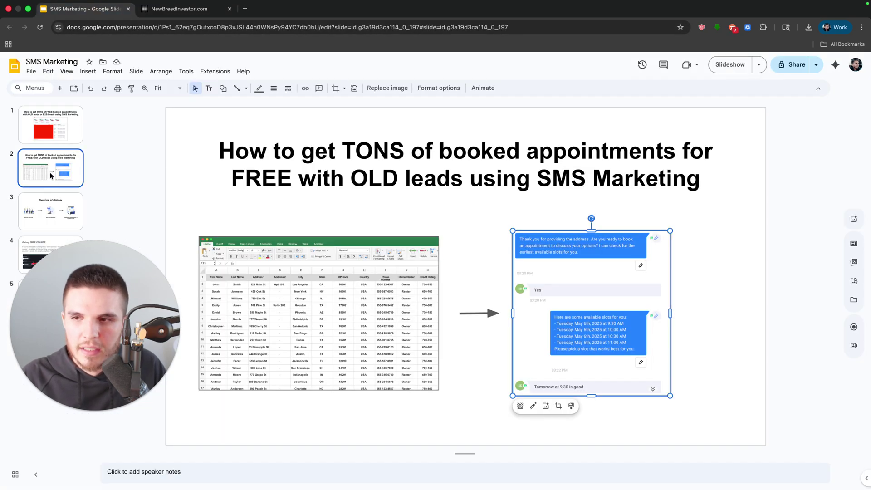
Go from slide 3, Overview of strategy, on to slide 4, Get my FREE COURSE
click(47, 203)
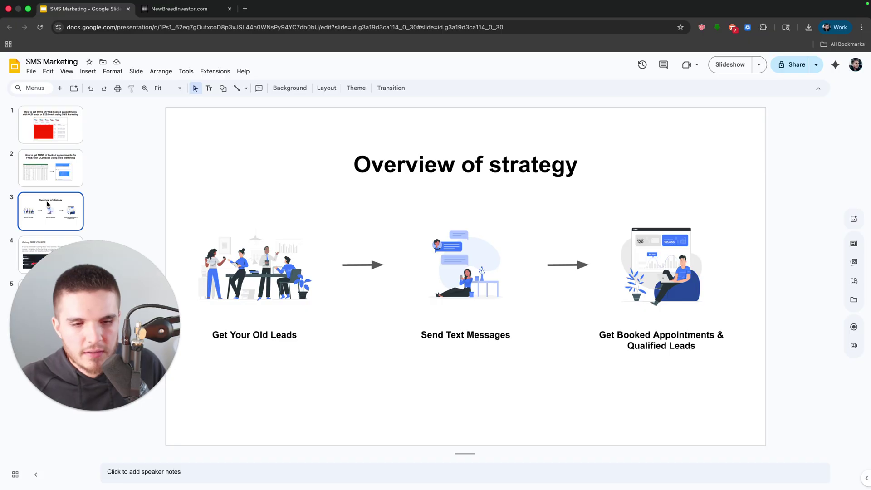
key(Down)
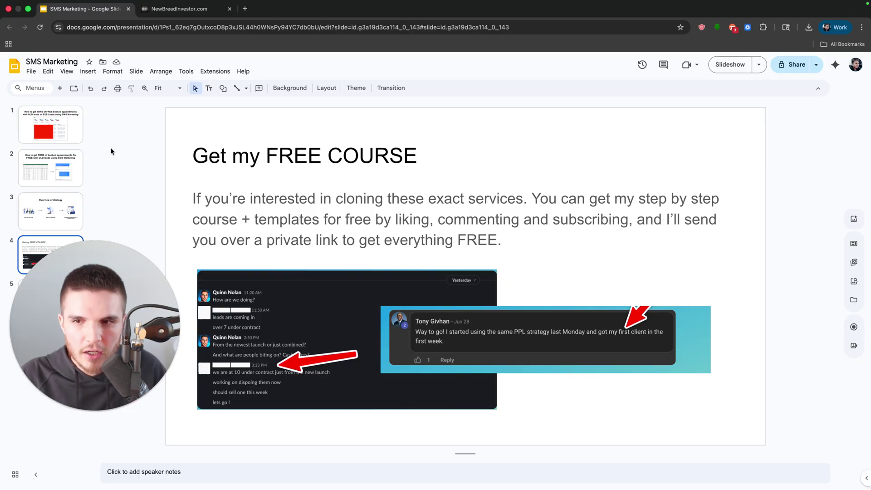
Advance to slide 5, How to use this strategy, then return to slide 1
key(Down)
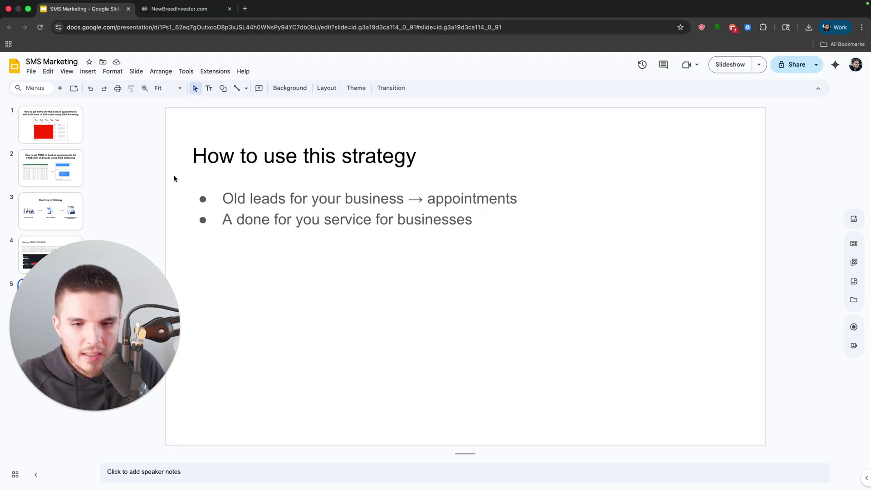
click(64, 127)
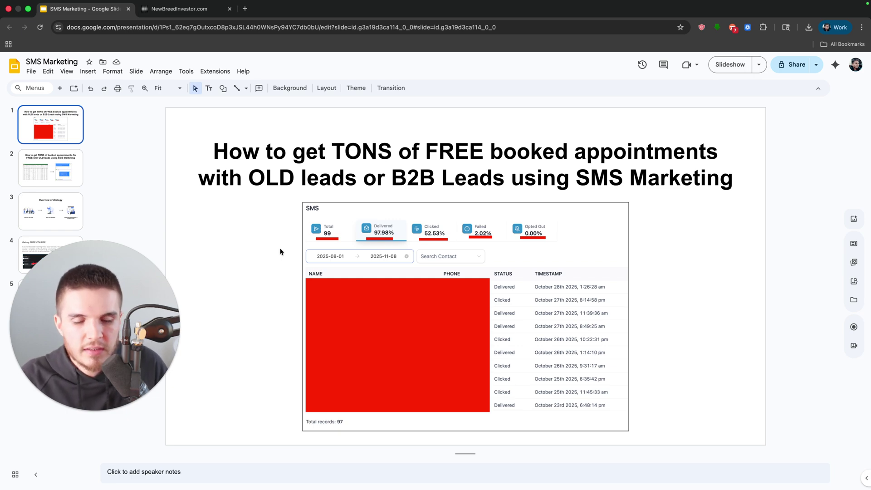
Scroll the NewBreedInvestor workflow canvas to the opening SMS, Wait step and reply branches
click(192, 9)
scroll(379, 242, down, 2)
scroll(379, 242, right, 2)
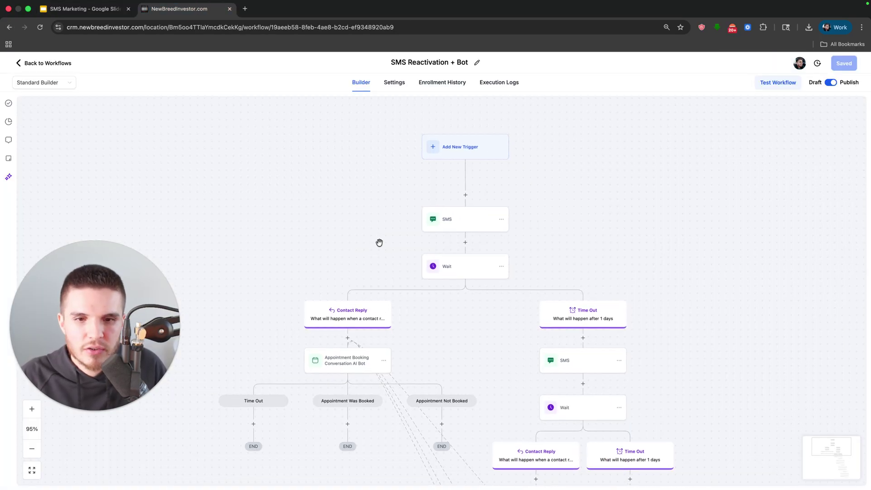
scroll(379, 243, down, 4)
scroll(380, 243, right, 2)
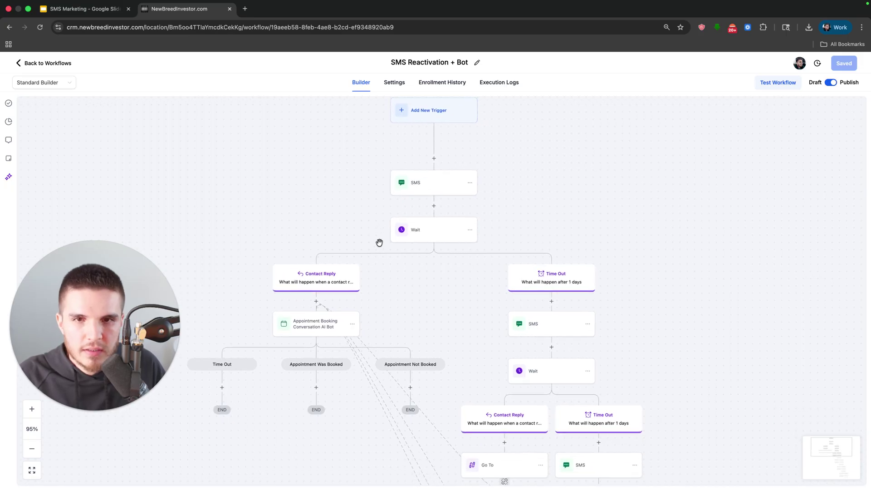
scroll(379, 242, down, 1)
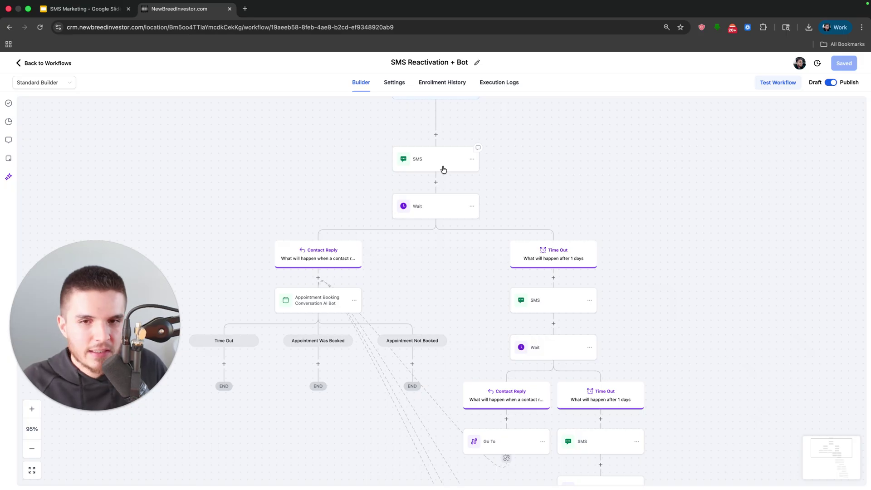
Open the first Wait step's settings, then close the panel to reveal the full workflow
click(428, 213)
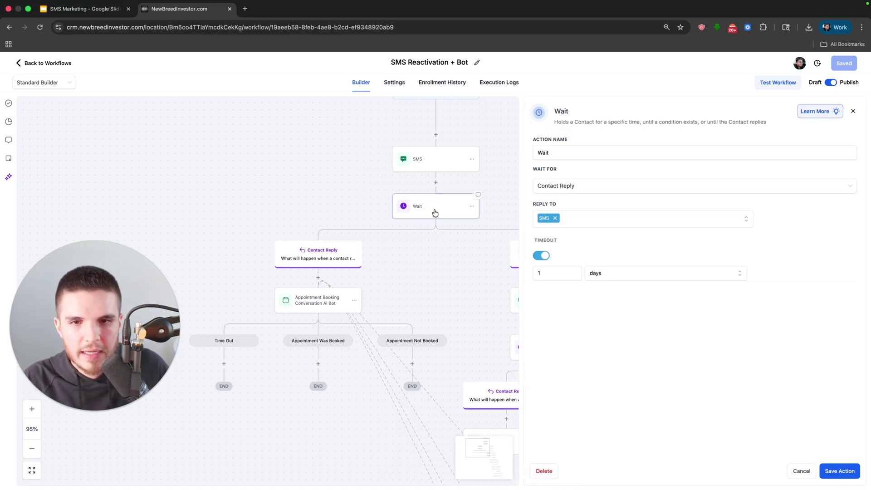
drag(553, 206, 558, 204)
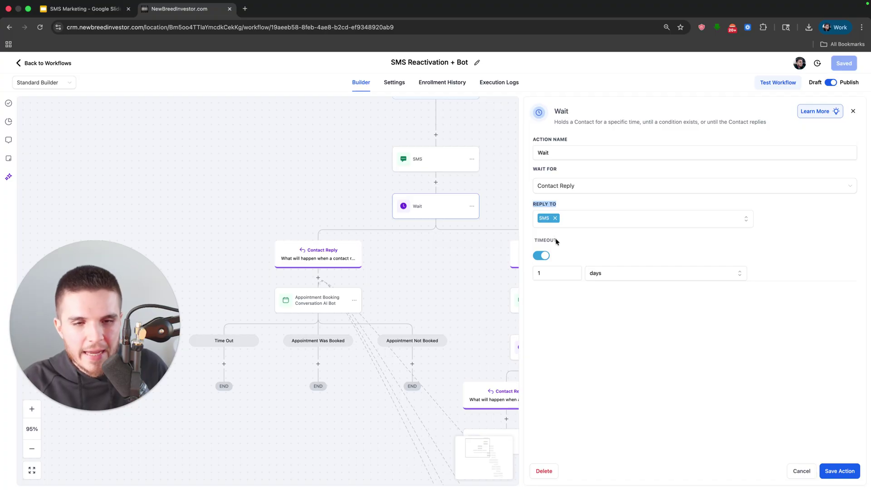
click(853, 111)
click(466, 164)
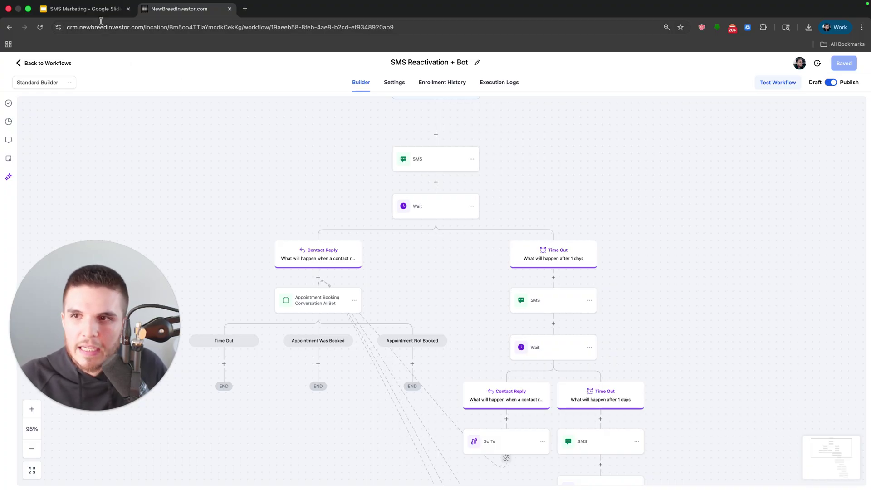
Glance at the SMS Marketing presentation, then return to the SMS Reactivation + Bot workflow
click(86, 9)
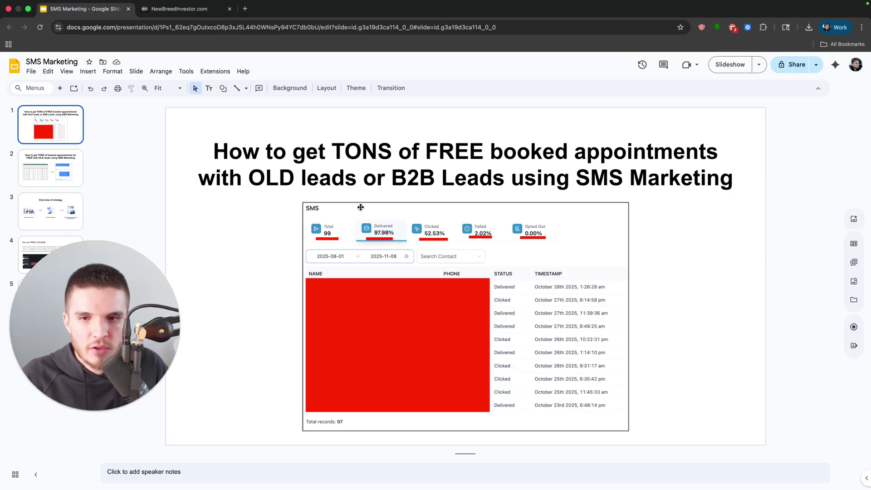
click(182, 9)
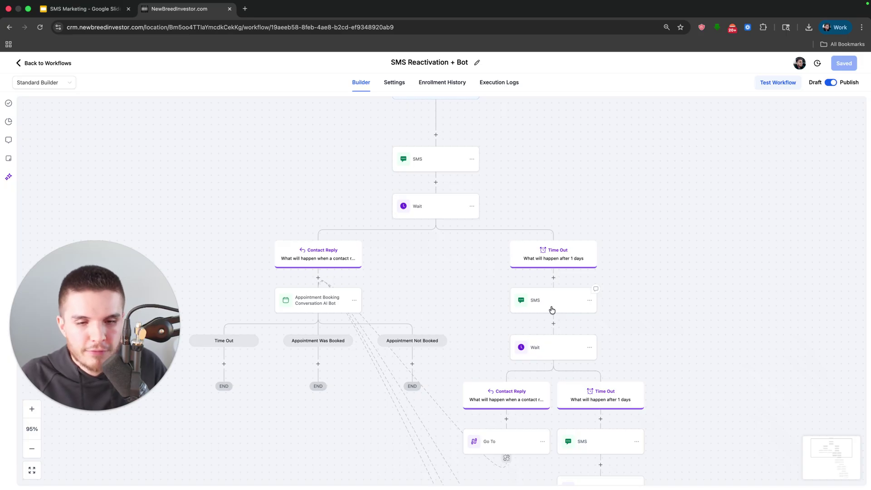
Inspect the Time Out branch's follow-up SMS message text, then close its settings panel
scroll(549, 305, down, 1)
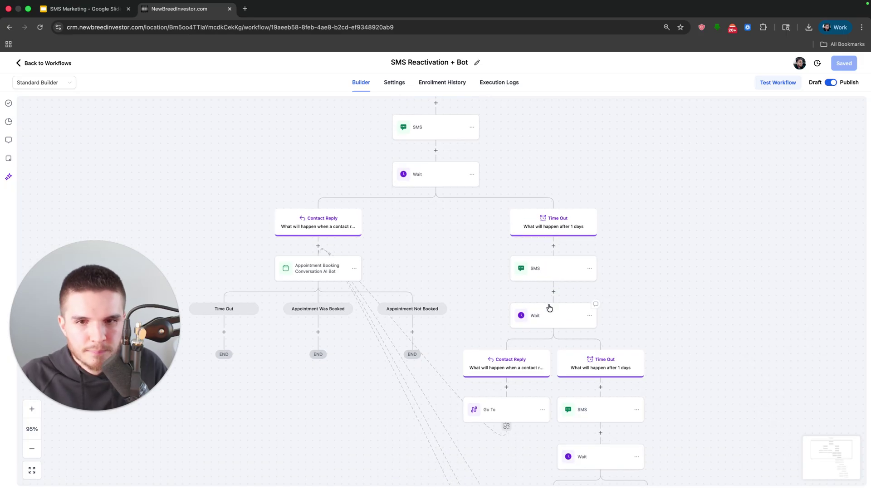
click(538, 277)
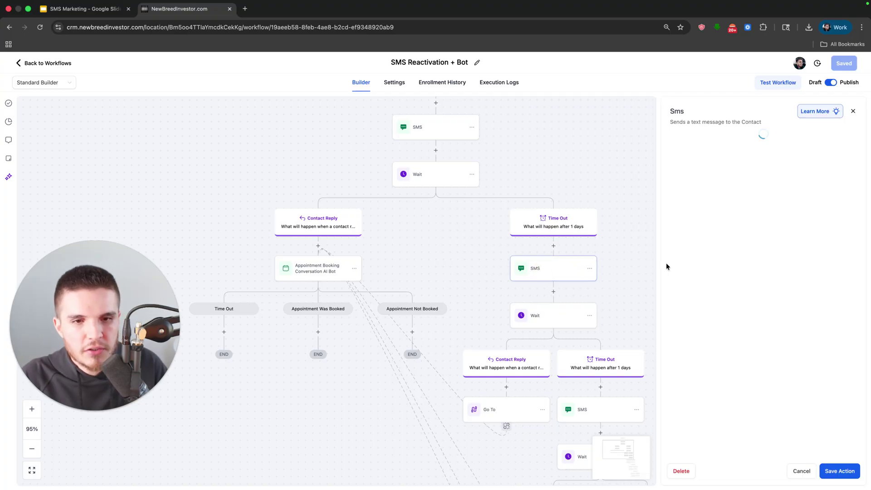
drag(711, 263, 652, 263)
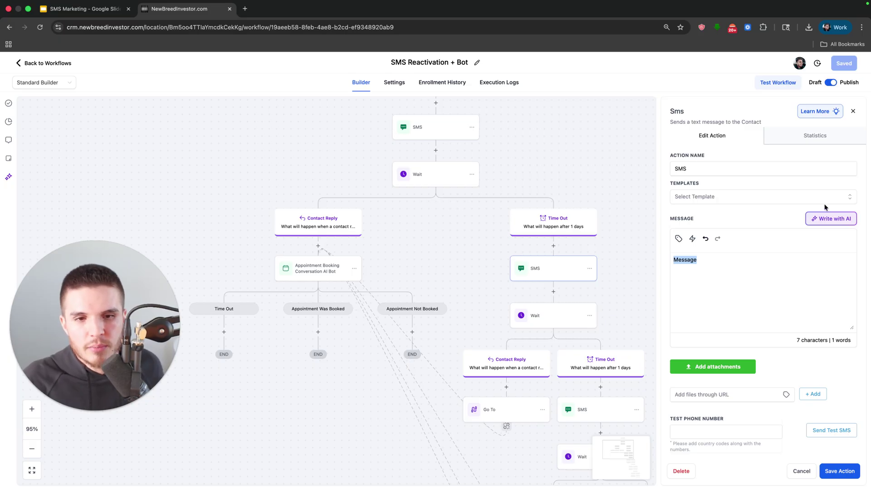
click(855, 111)
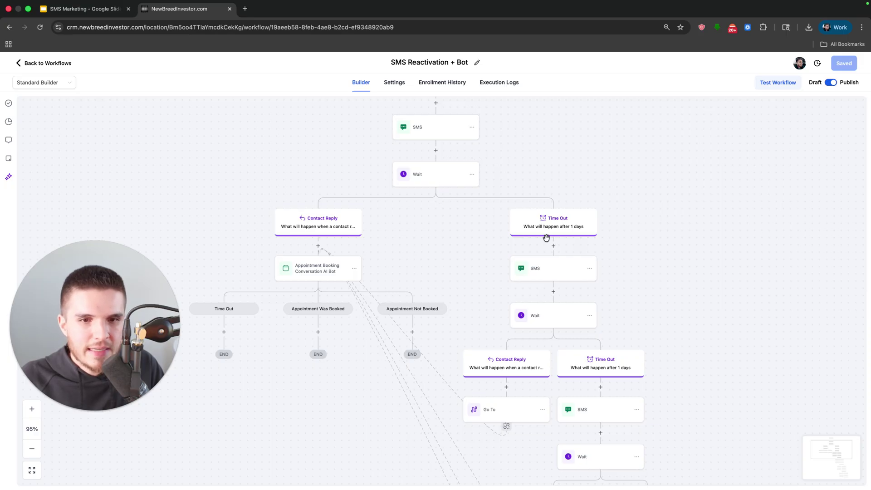
scroll(558, 274, down, 2)
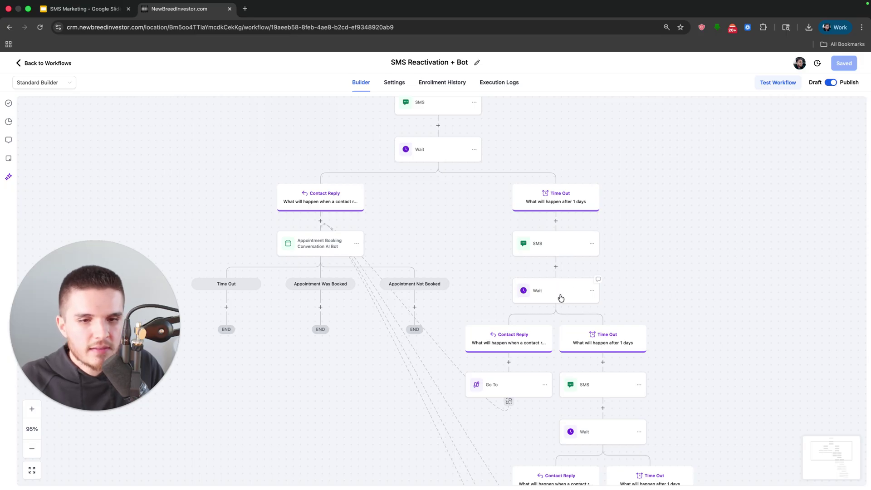
scroll(561, 294, down, 1)
scroll(560, 294, down, 1)
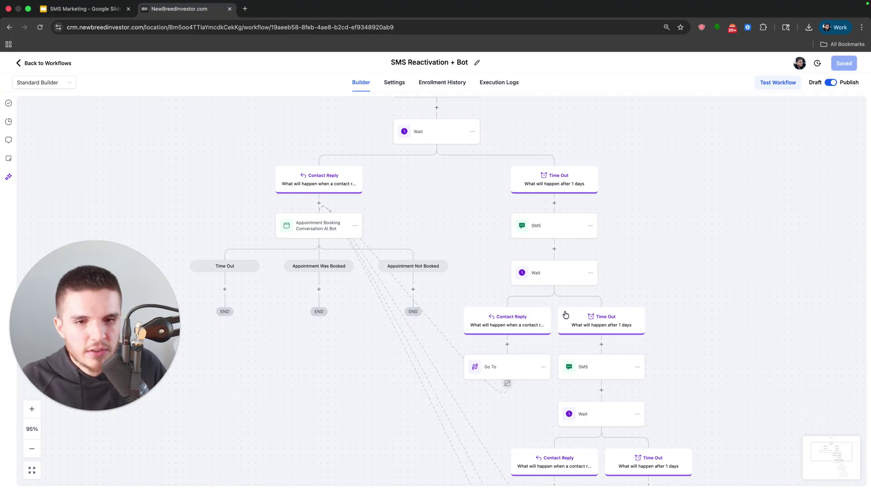
scroll(572, 314, down, 5)
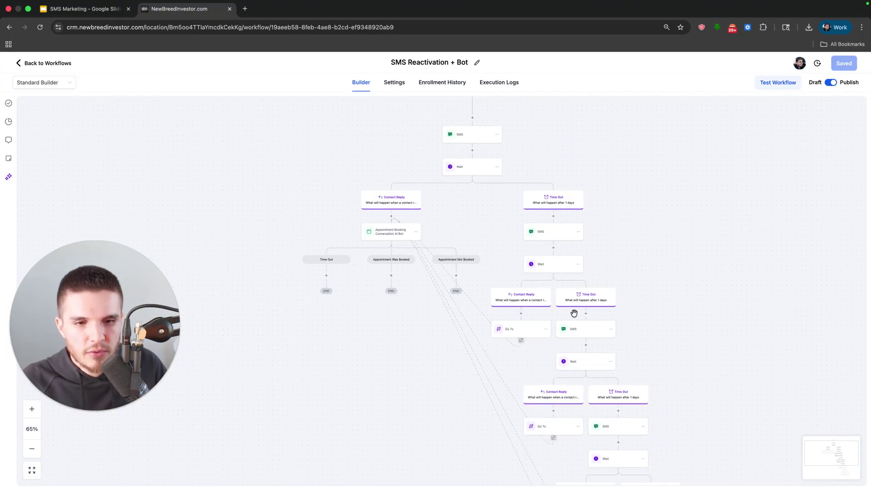
scroll(574, 313, down, 5)
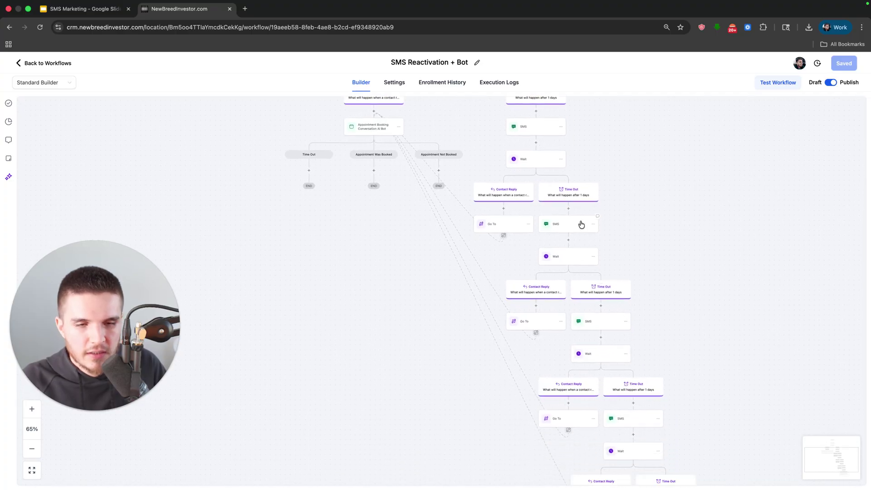
scroll(653, 414, down, 4)
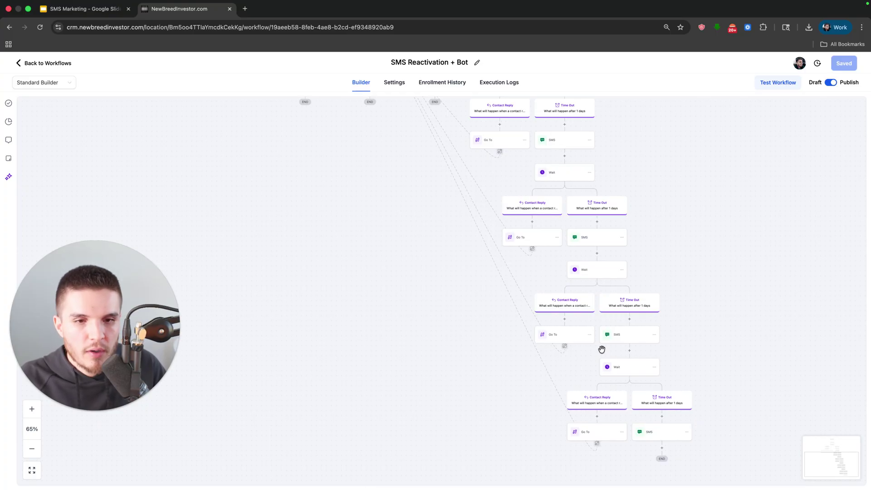
scroll(602, 350, up, 10)
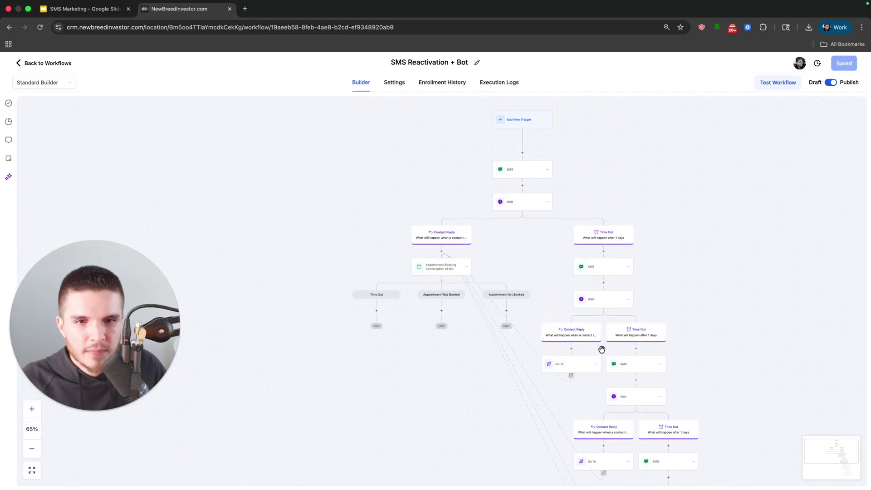
scroll(602, 349, up, 5)
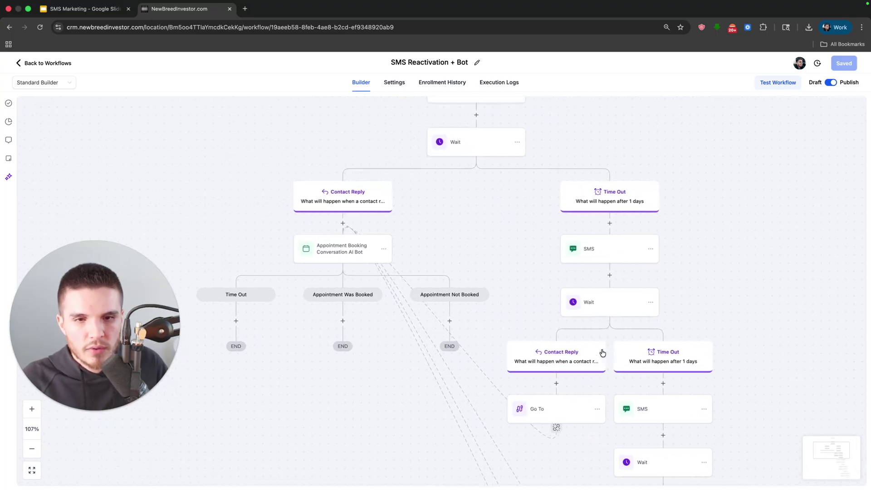
scroll(602, 353, up, 1)
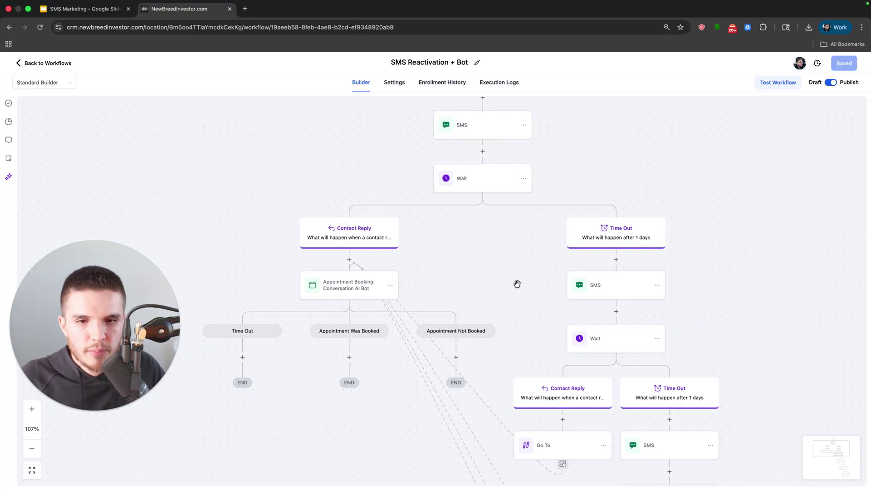
Go from workflows to the Contacts list, check slide 2's booking conversation, and return to Contacts
click(63, 67)
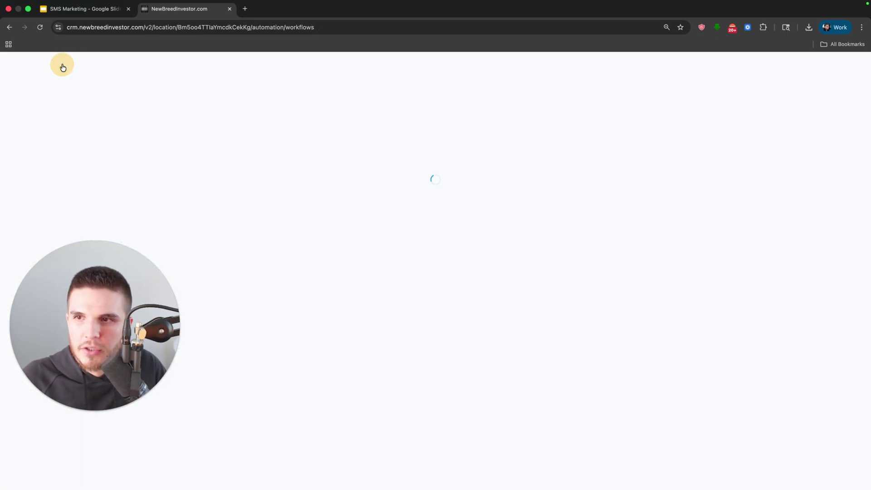
click(40, 169)
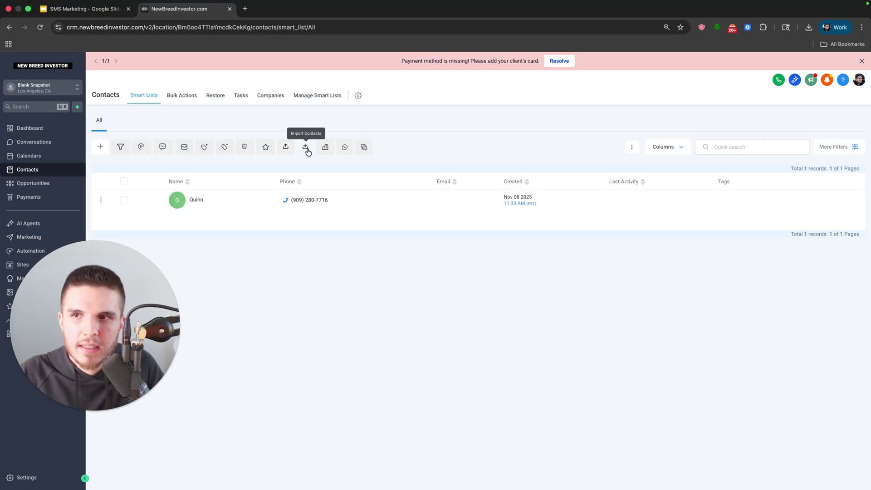
click(86, 9)
click(78, 170)
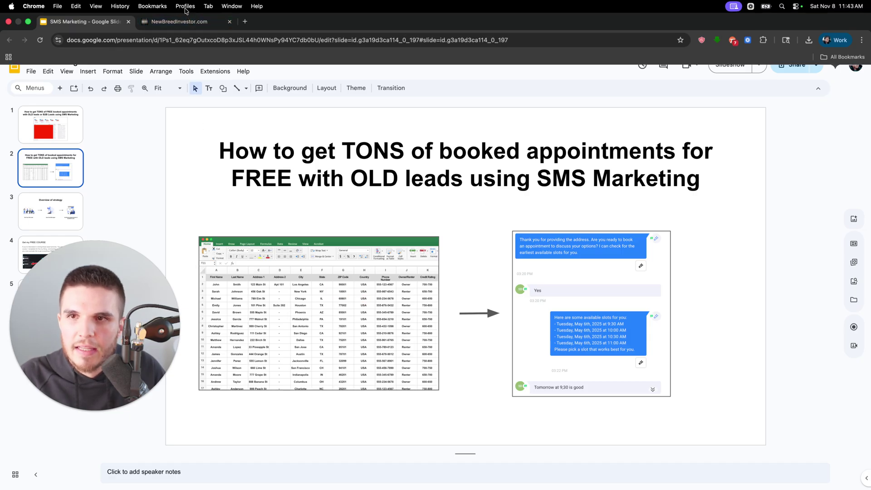
click(191, 21)
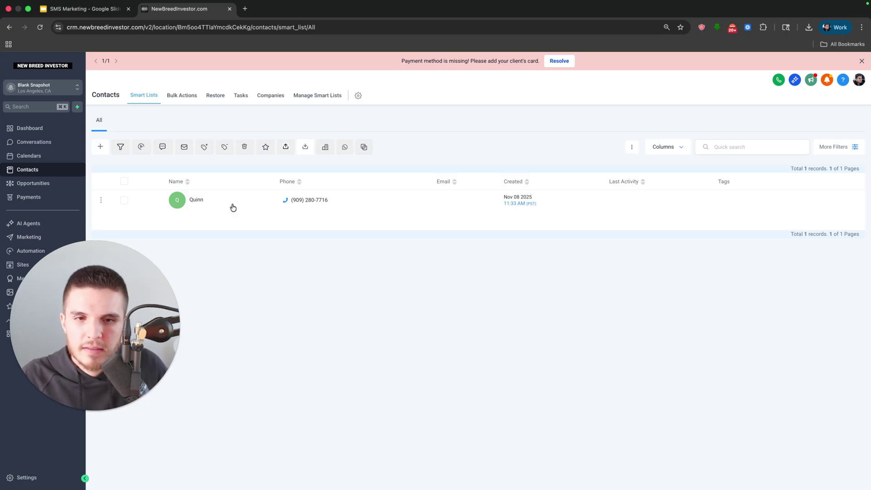
Select all contacts in the list and start adding them to an automation
click(124, 182)
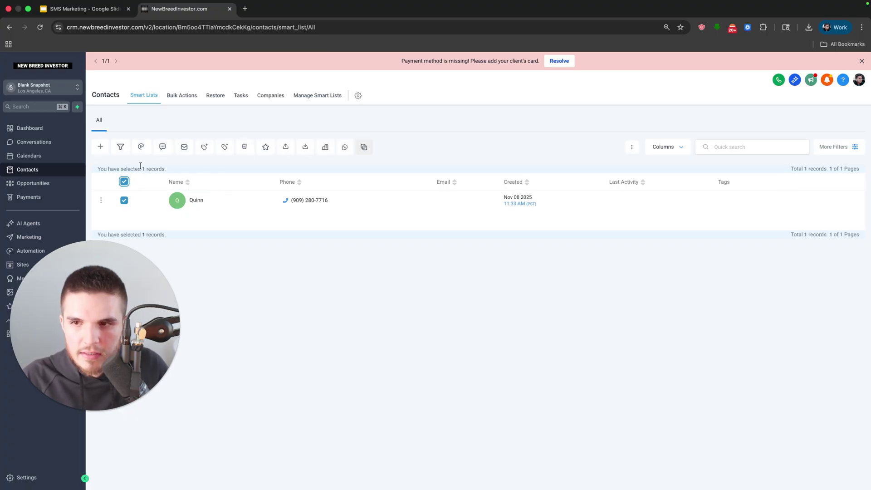
click(124, 182)
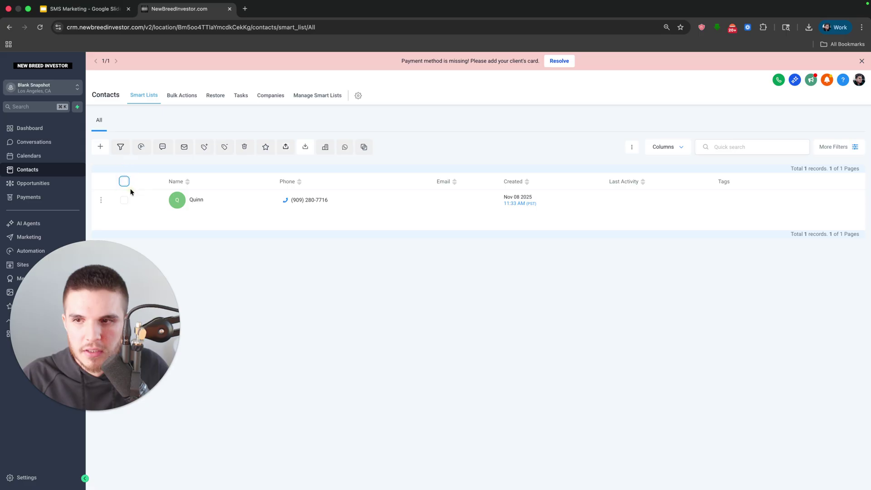
click(124, 184)
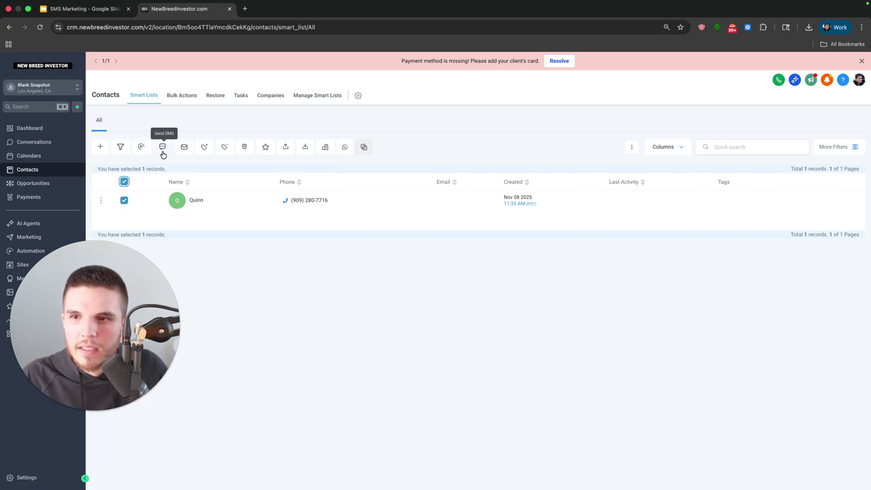
click(140, 148)
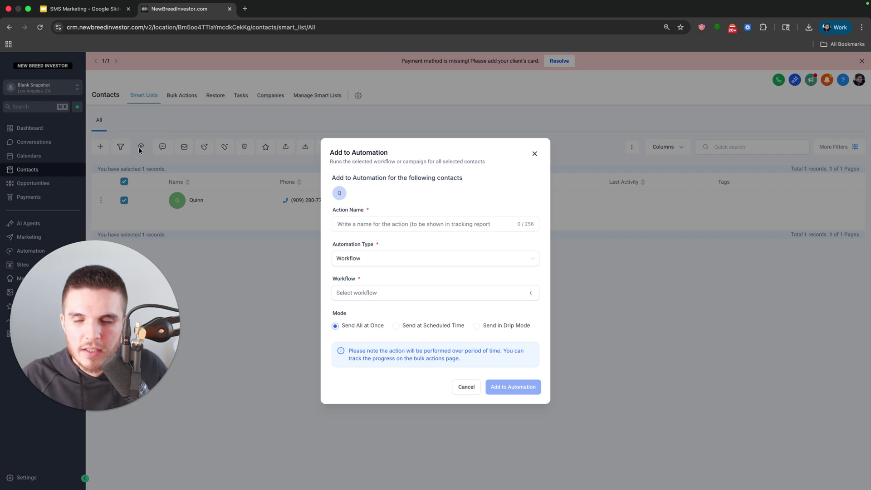
Name the action 11/08/25 and choose the SMS Reactivation + Bot workflow, sending all at once
click(363, 223)
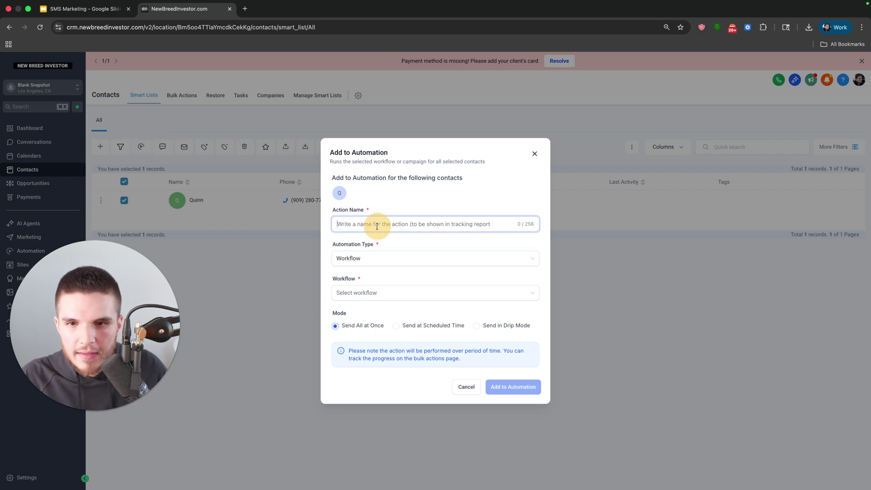
text(11/)
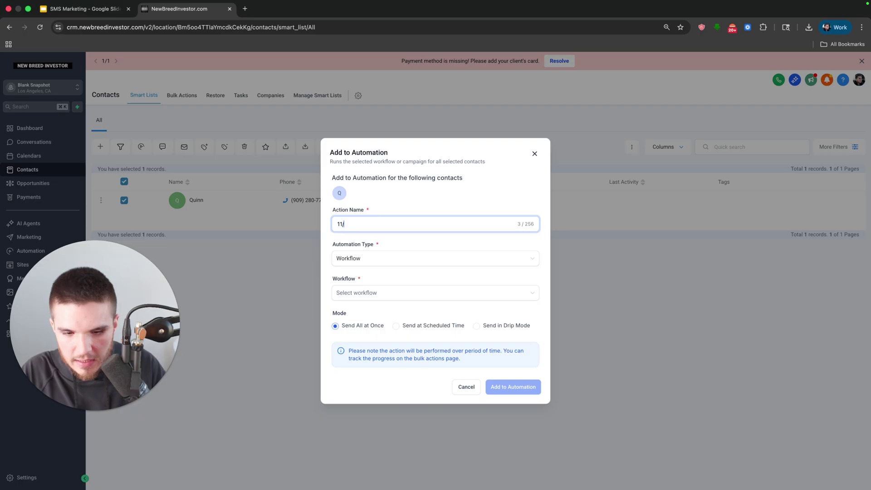
text(08/25)
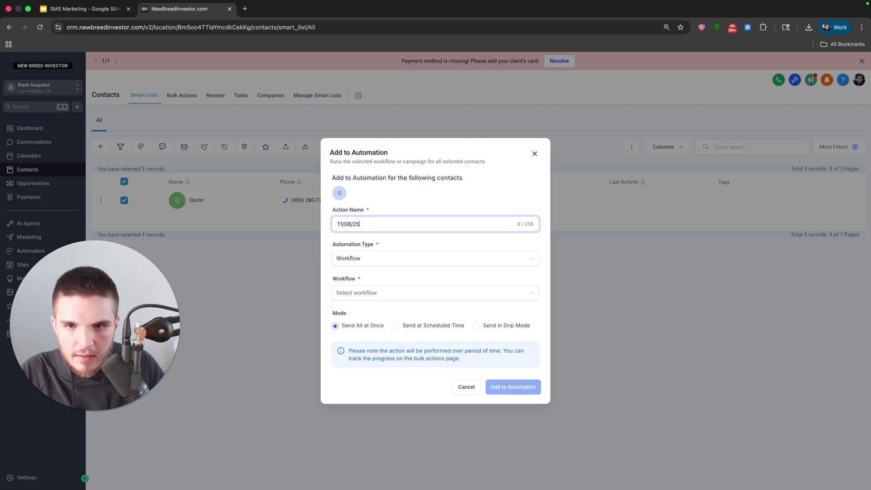
click(366, 293)
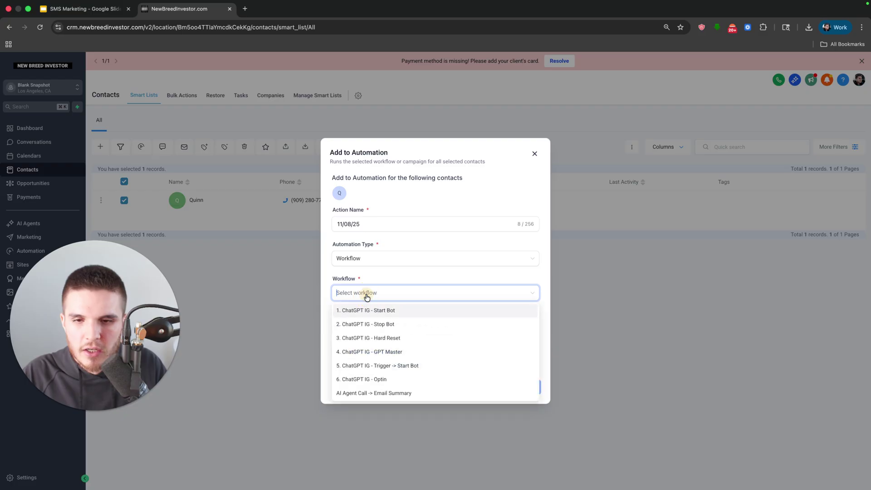
text(sms)
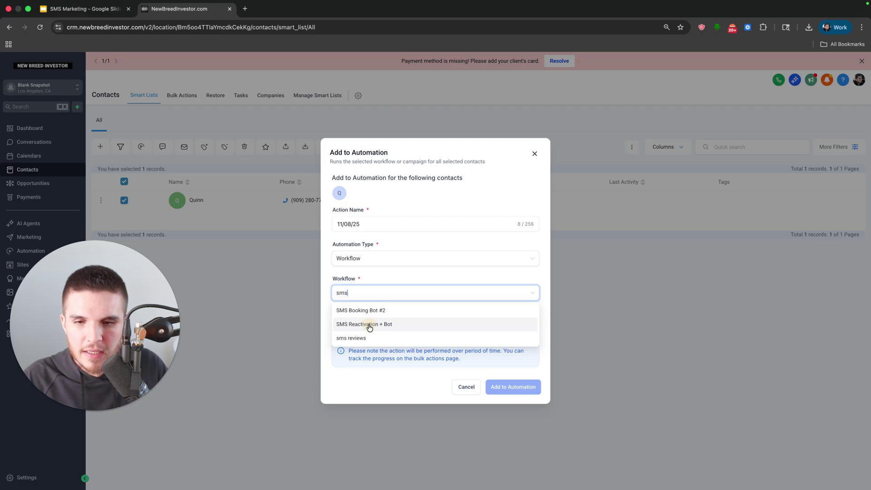
click(369, 325)
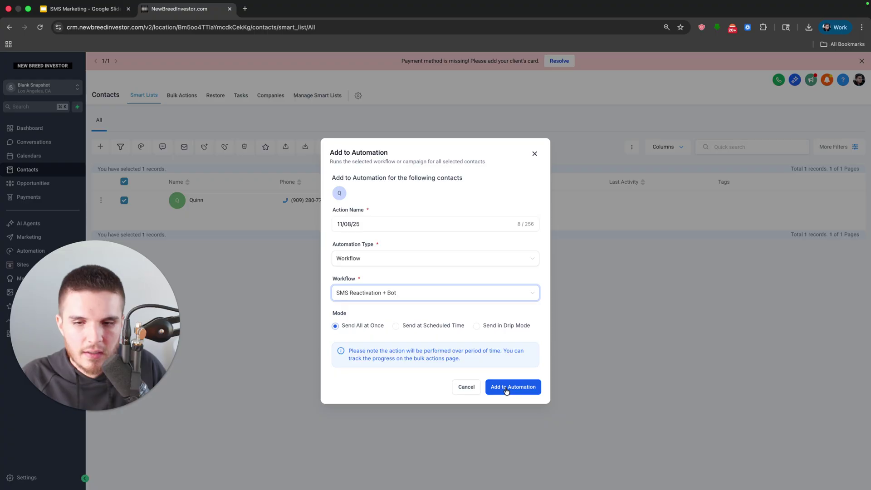
click(345, 326)
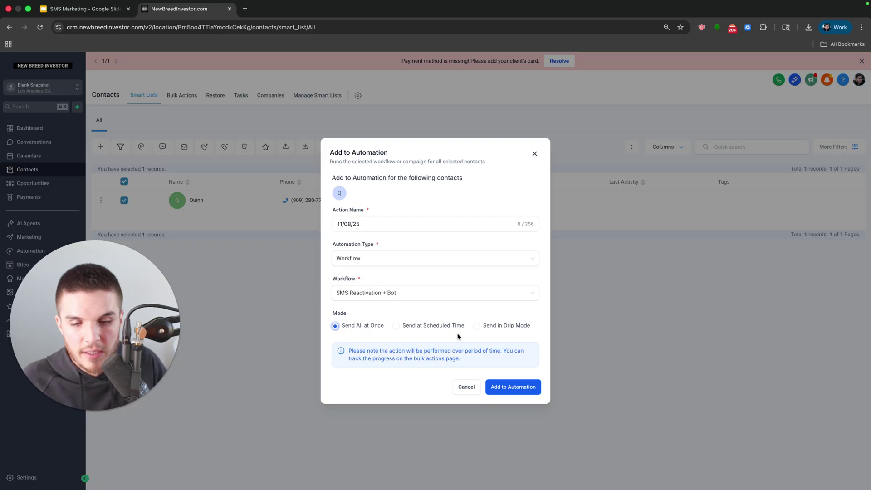
Switch to Drip Mode starting Nov 10, 2025 at 11:44 AM
click(397, 329)
click(369, 342)
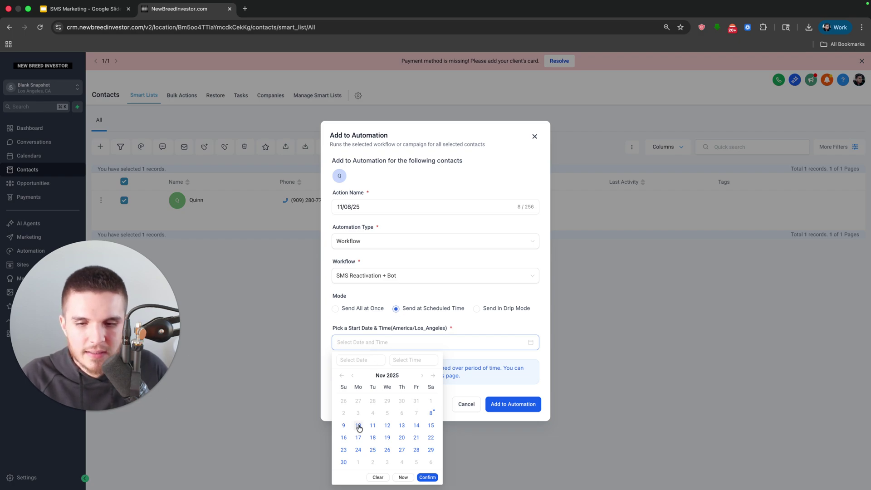
click(476, 308)
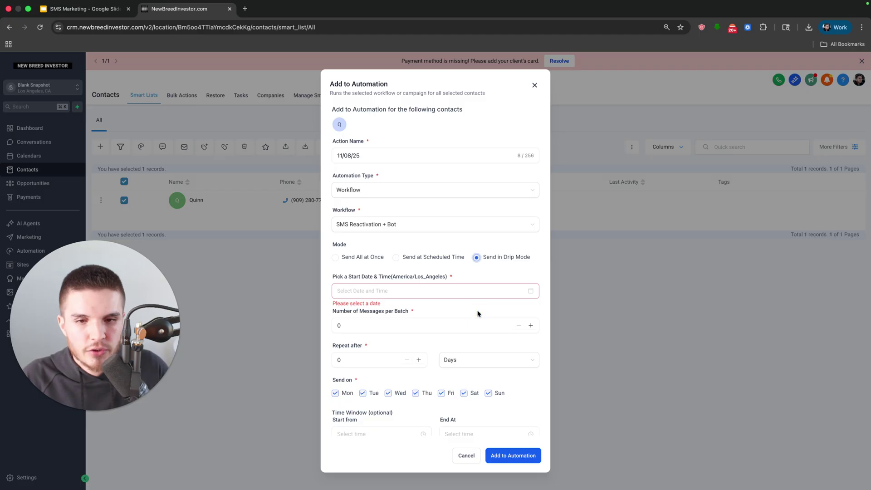
click(415, 297)
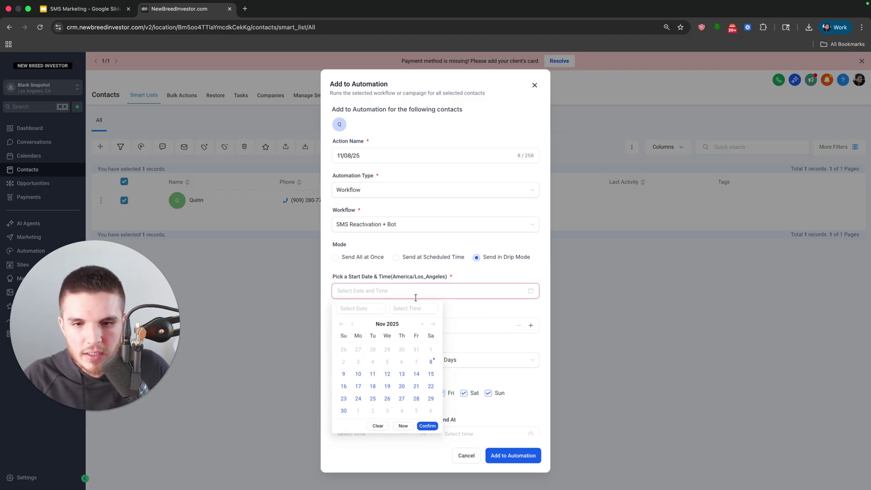
click(358, 375)
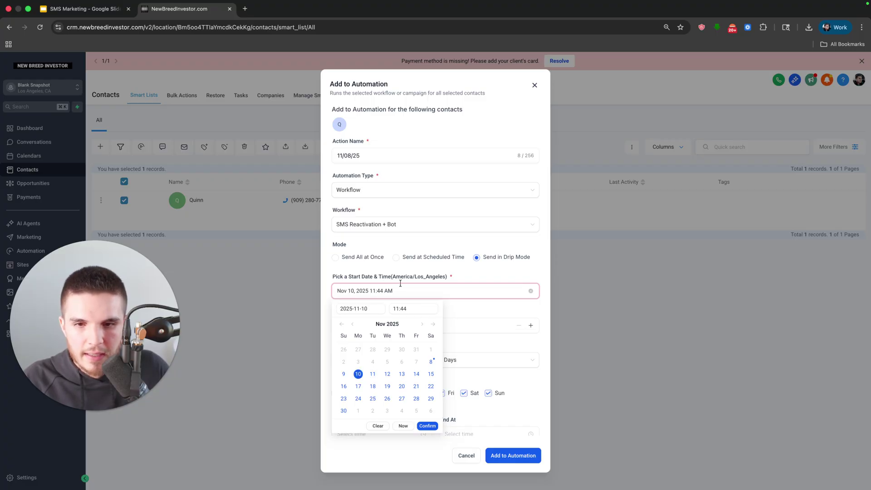
click(459, 276)
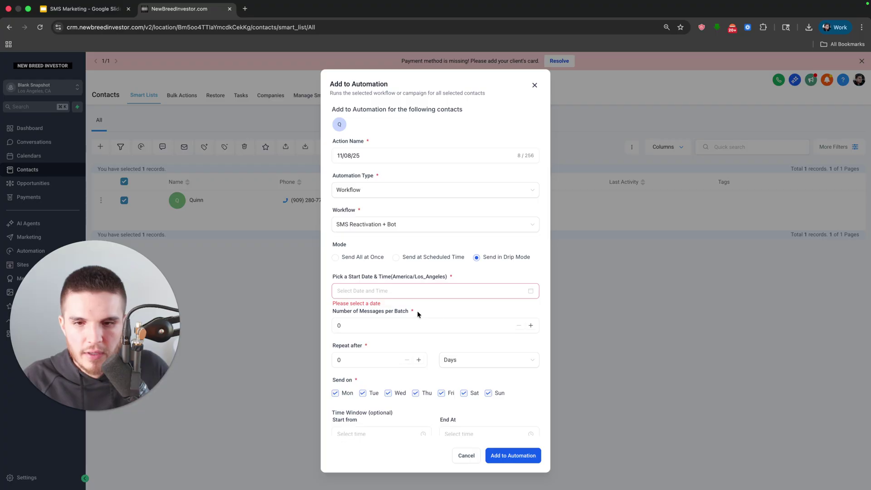
click(389, 290)
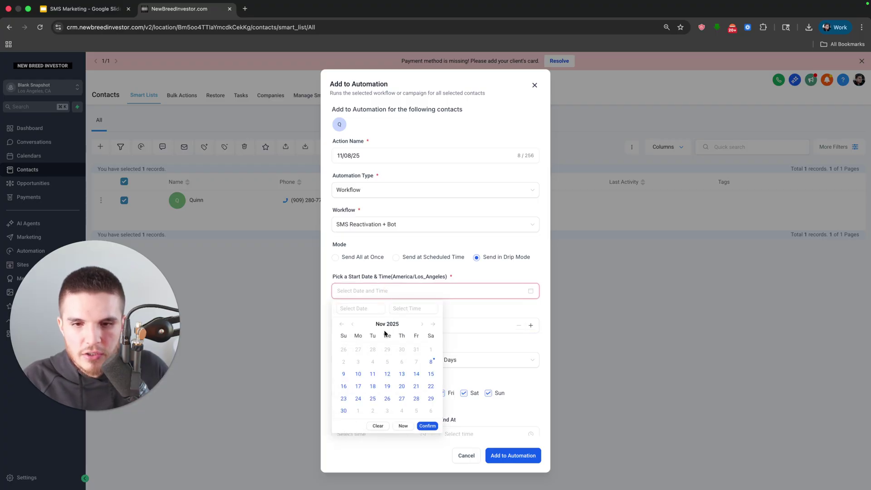
click(358, 375)
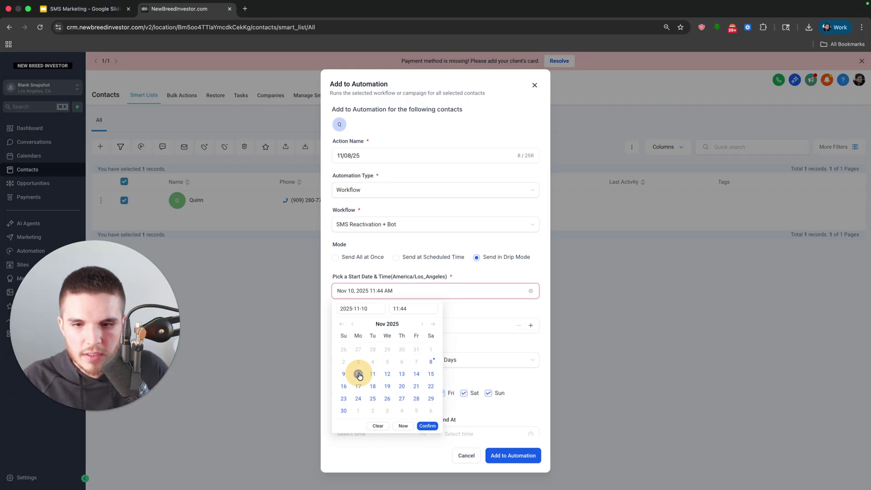
click(427, 426)
Set Messages per Batch to 5 and Repeat after to 1 day
drag(369, 323, 335, 322)
text(5)
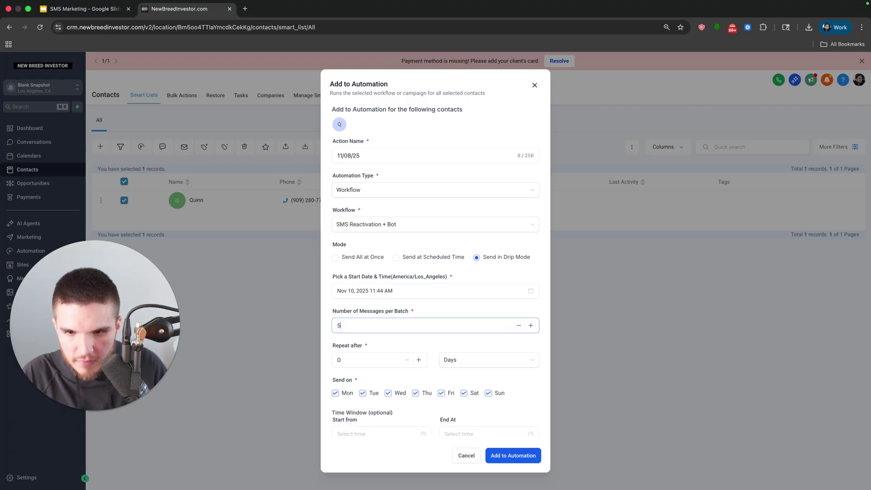
click(386, 360)
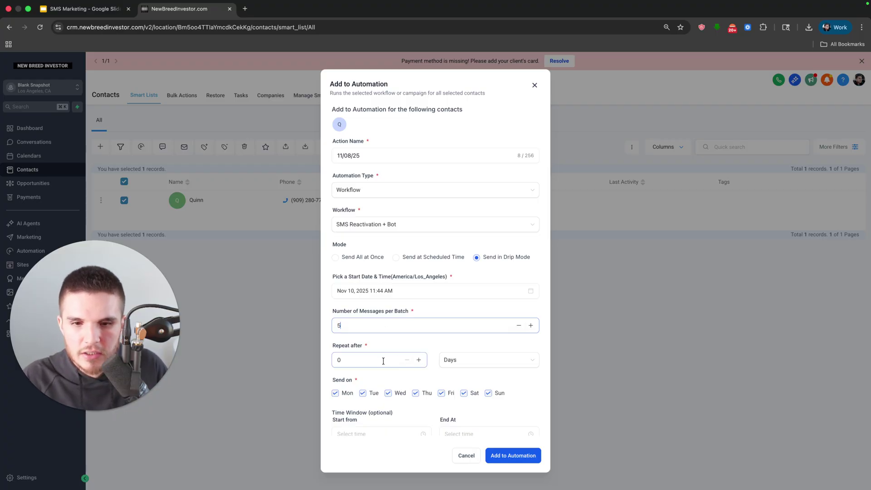
click(383, 360)
text(1)
click(413, 347)
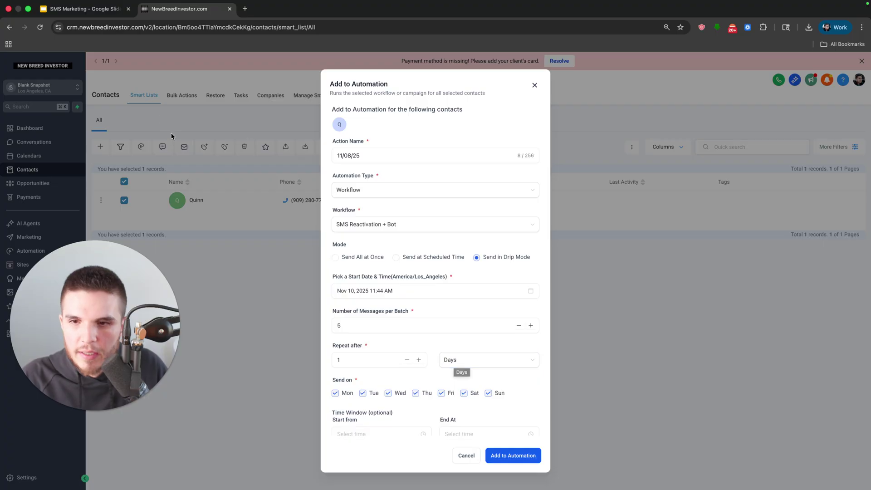
click(84, 8)
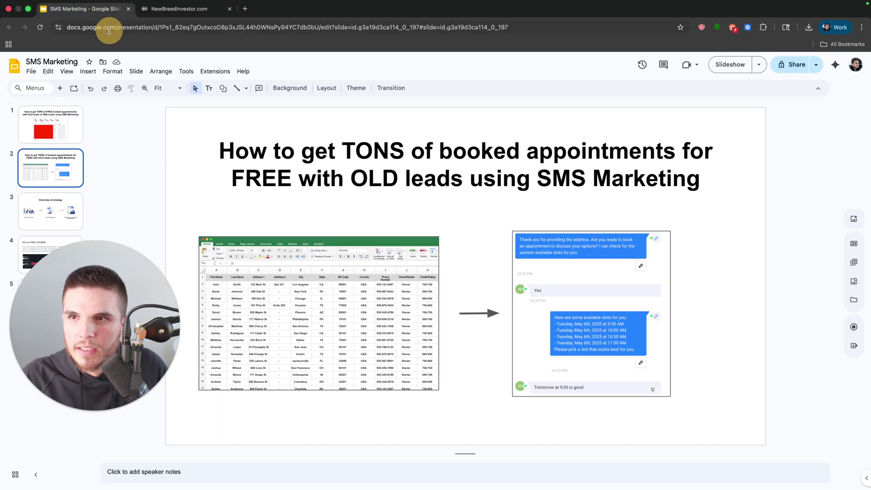
click(49, 137)
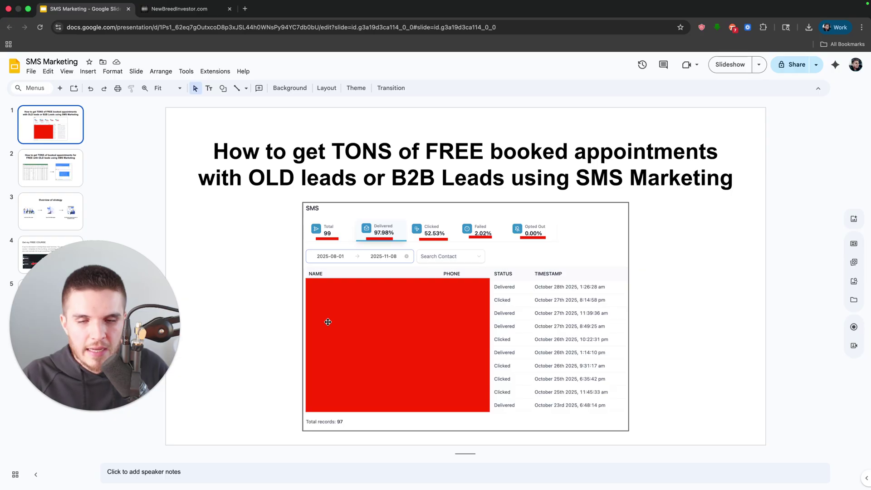
click(176, 9)
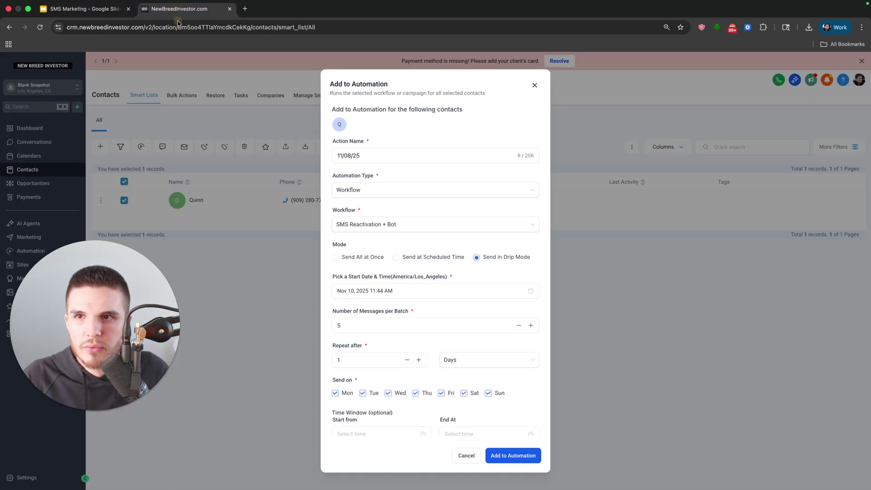
Enroll the contact in SMS Reactivation + Bot with Send All at Once, then open their conversation
click(336, 258)
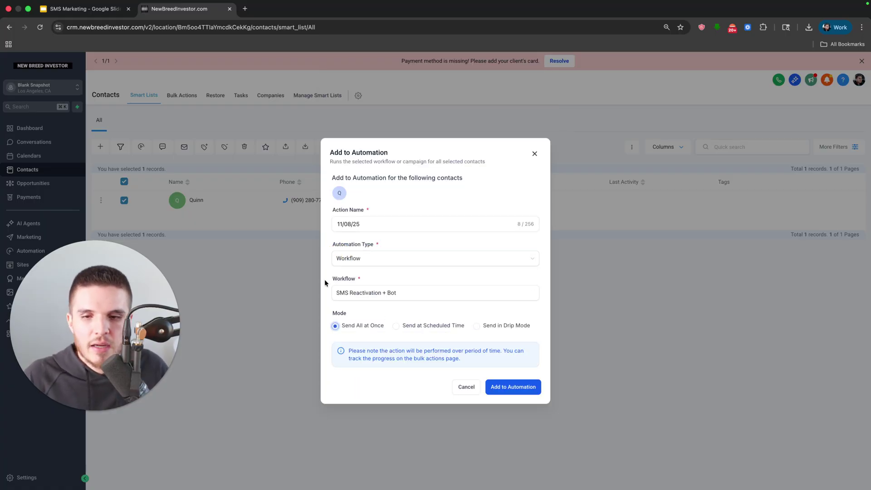
click(519, 389)
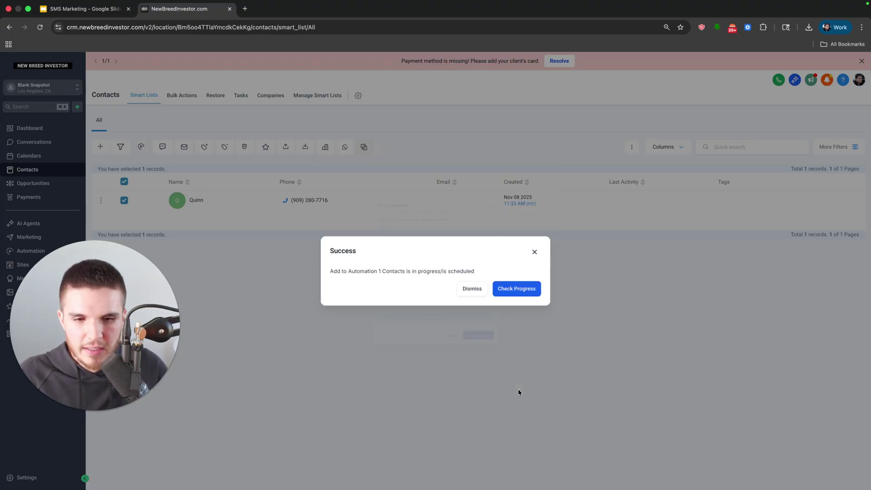
click(471, 290)
click(198, 201)
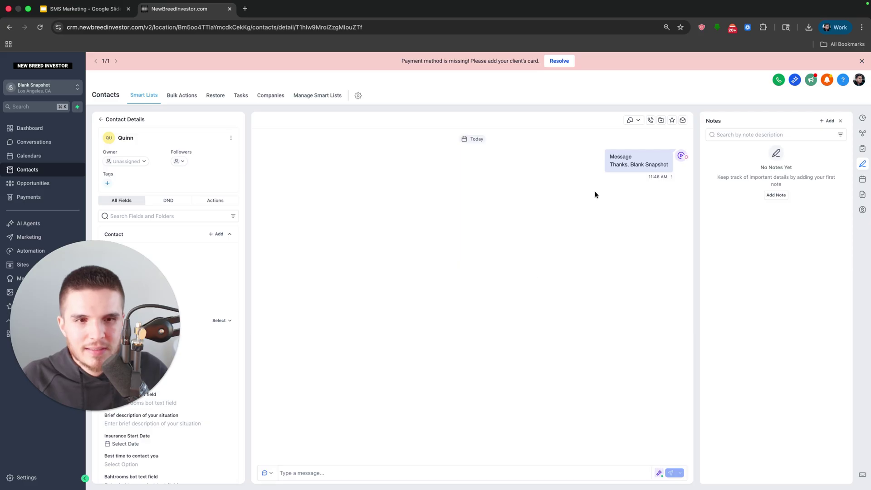
Highlight the first outgoing message while waiting for the bot's reply to 'Hey there!'
drag(610, 157, 627, 158)
click(548, 222)
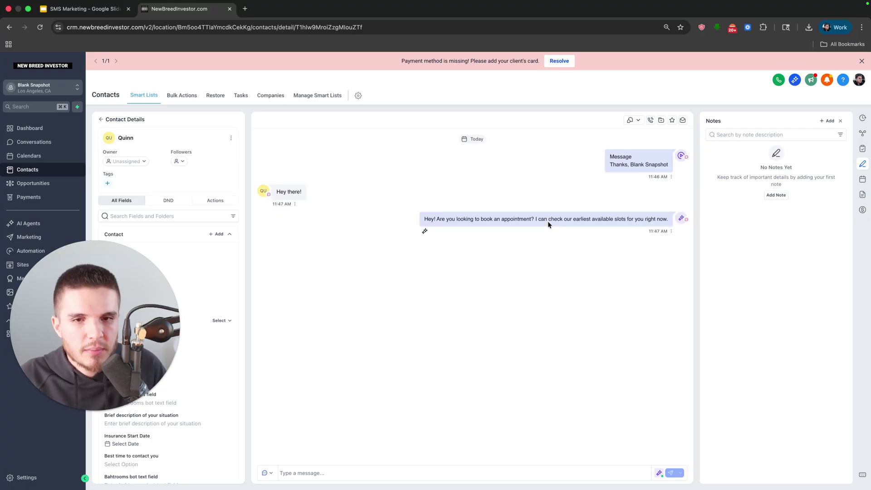
Highlight the bot's appointment offer while the Yes reply and Saturday 8 November slots arrive
drag(425, 218, 669, 221)
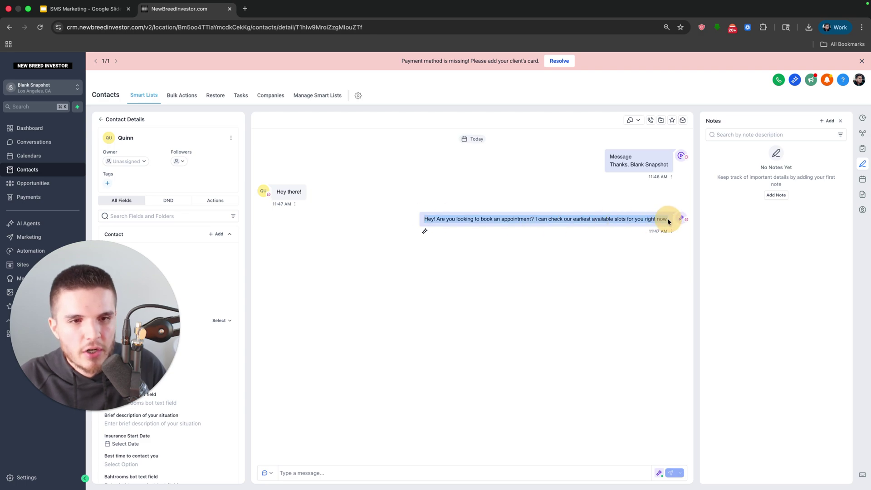
click(633, 261)
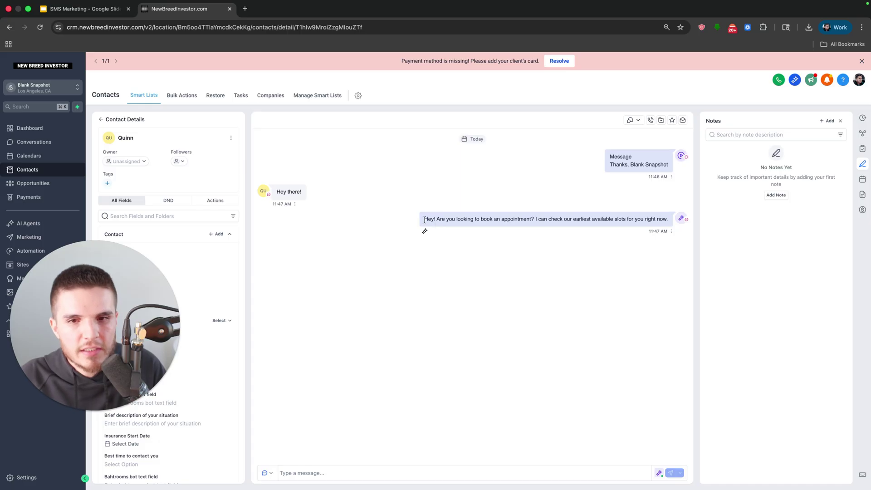
drag(425, 219, 668, 226)
click(608, 280)
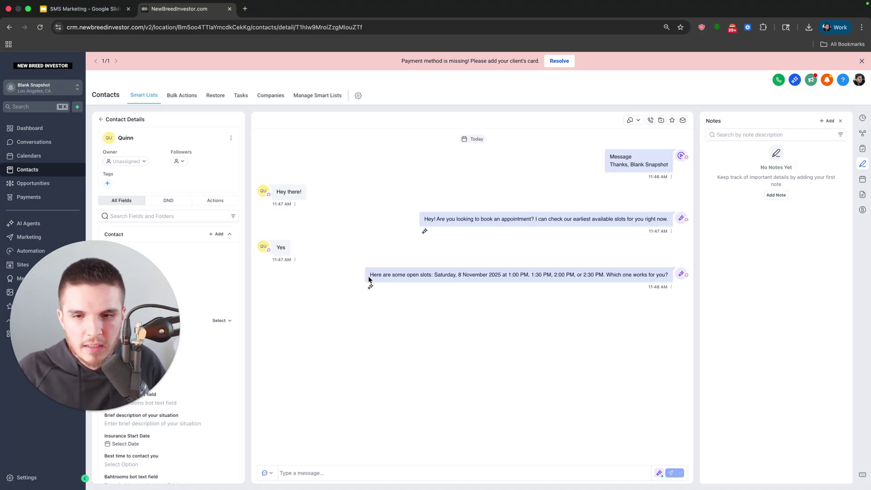
Highlight the open-slots list, then the bot's 1:30 PM booking confirmation for 8 November 2025
drag(370, 274, 667, 285)
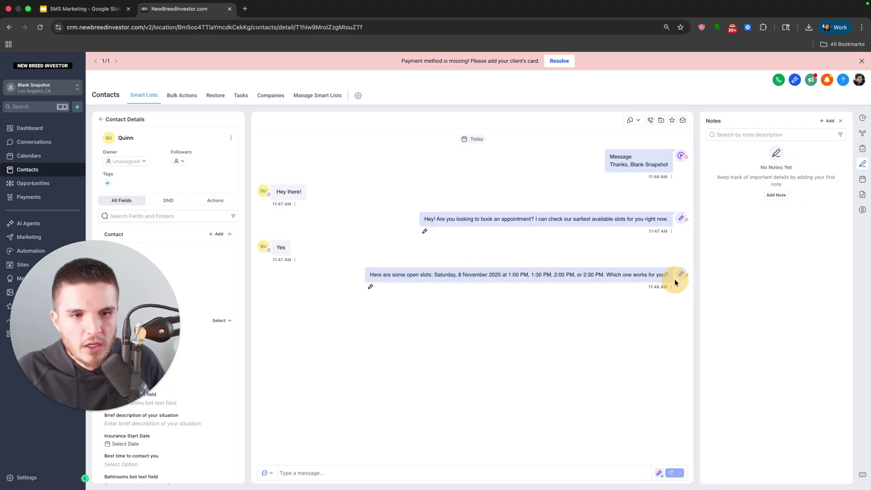
triple_click(666, 276)
click(678, 291)
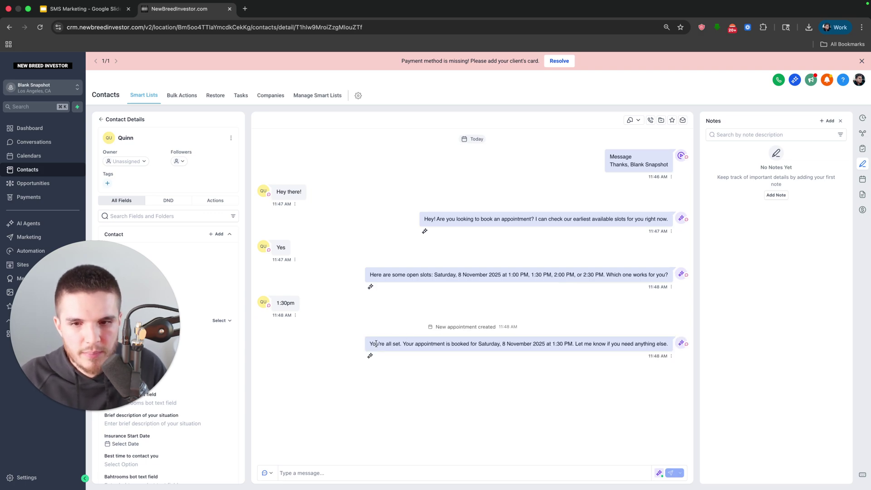
drag(376, 344, 675, 343)
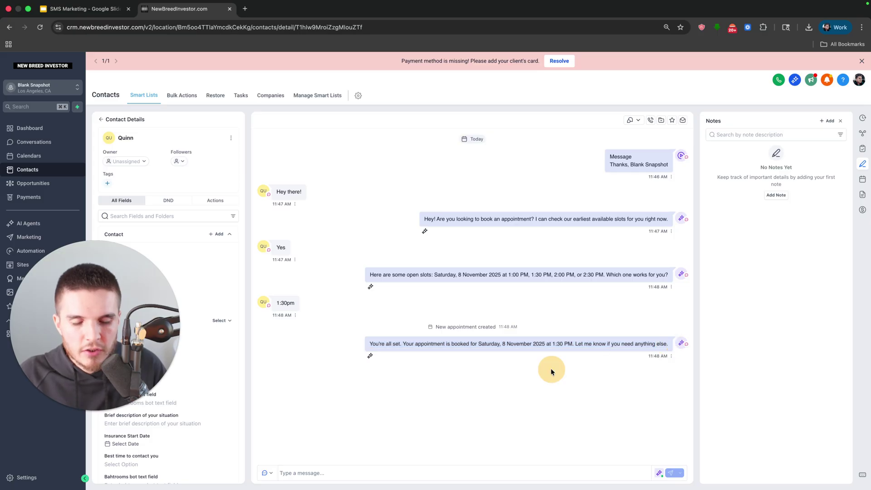